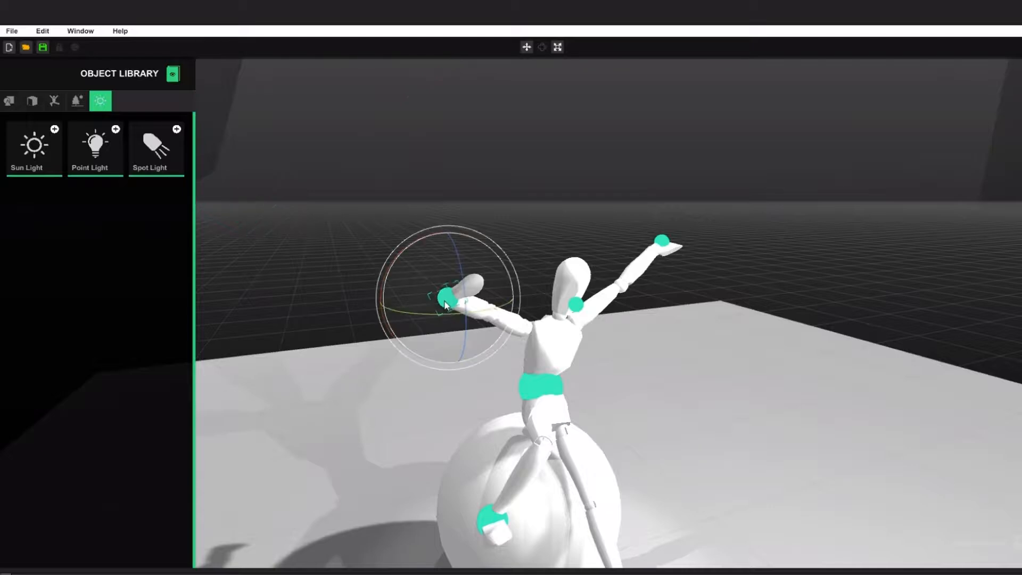
Rotate the hand of the mannequin's lower arm upright and bring that arm down to shoulder height
{"action": "left_click_drag", "start_coordinate": [445, 284], "coordinate": [343, 238]}
{"action": "key", "text": "w"}
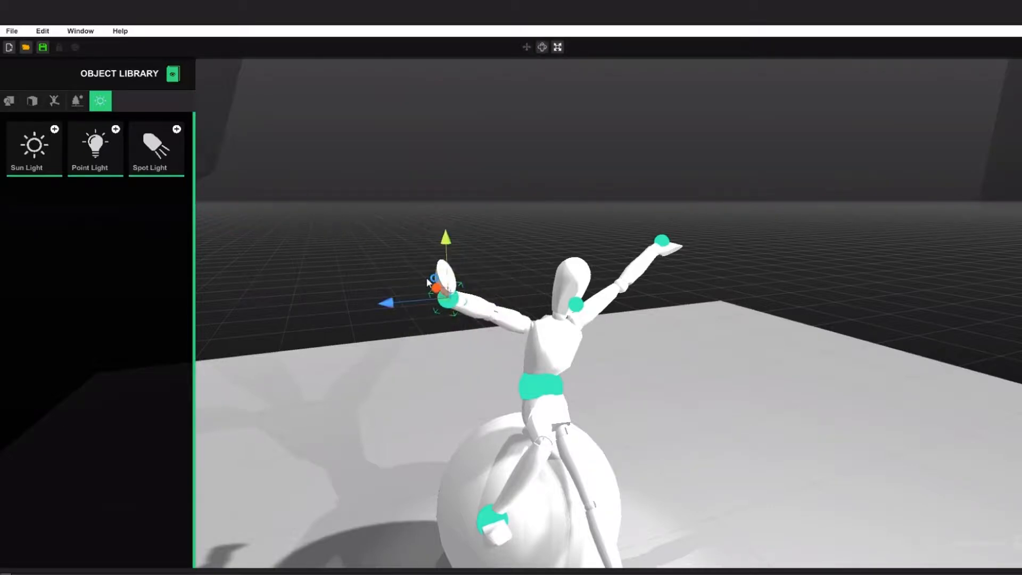
{"action": "left_click", "coordinate": [445, 247]}
{"action": "left_click", "coordinate": [451, 306]}
{"action": "left_click_drag", "start_coordinate": [450, 246], "coordinate": [442, 284]}
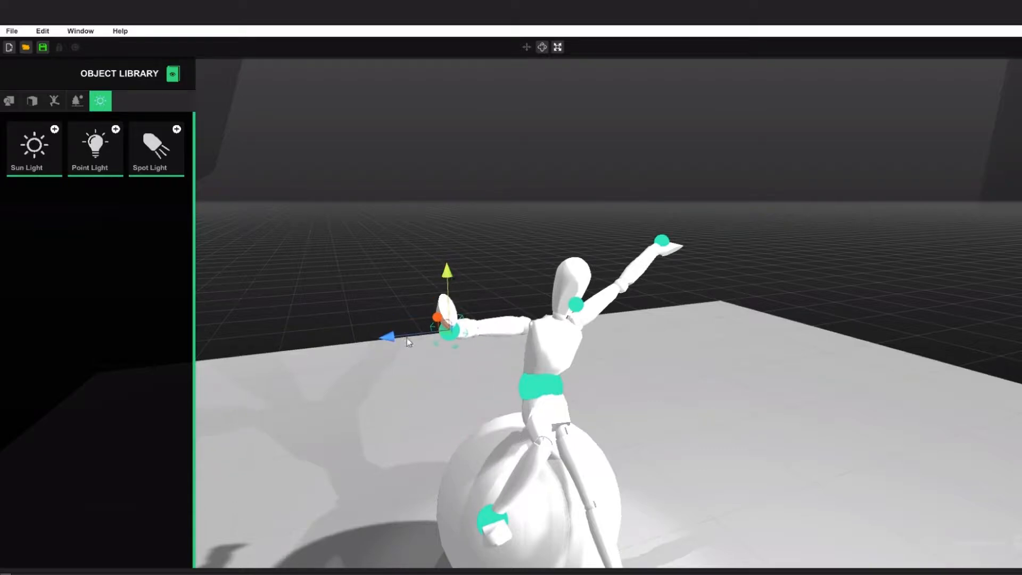
{"action": "left_click_drag", "start_coordinate": [394, 337], "coordinate": [434, 334]}
Move the mannequin's head-direction target forward and down so that the head tilts toward it
{"action": "left_click", "coordinate": [575, 307]}
{"action": "mouse_move", "coordinate": [538, 329]}
{"action": "middle_mouse_down"}
{"action": "mouse_move", "coordinate": [720, 331]}
{"action": "mouse_move", "coordinate": [538, 319]}
{"action": "middle_mouse_up"}
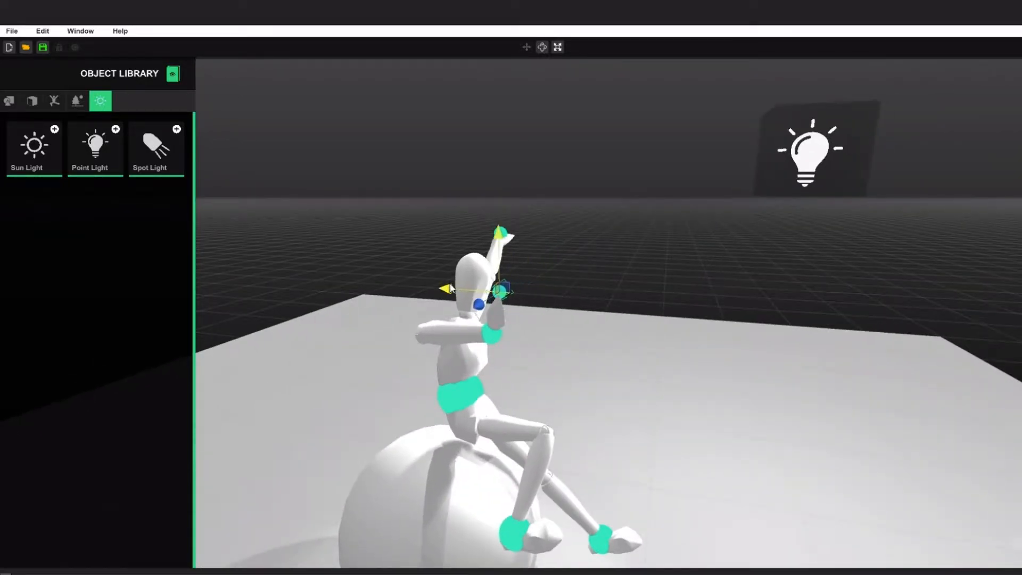
{"action": "left_click_drag", "start_coordinate": [502, 297], "coordinate": [506, 296]}
{"action": "left_click_drag", "start_coordinate": [562, 235], "coordinate": [544, 171]}
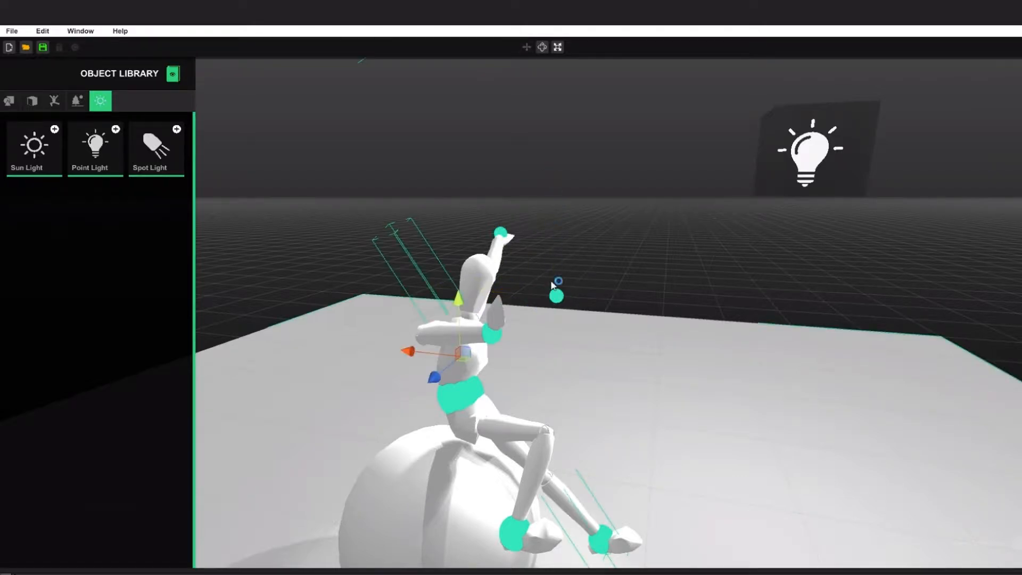
{"action": "left_click", "coordinate": [557, 297]}
{"action": "left_click_drag", "start_coordinate": [557, 236], "coordinate": [551, 261]}
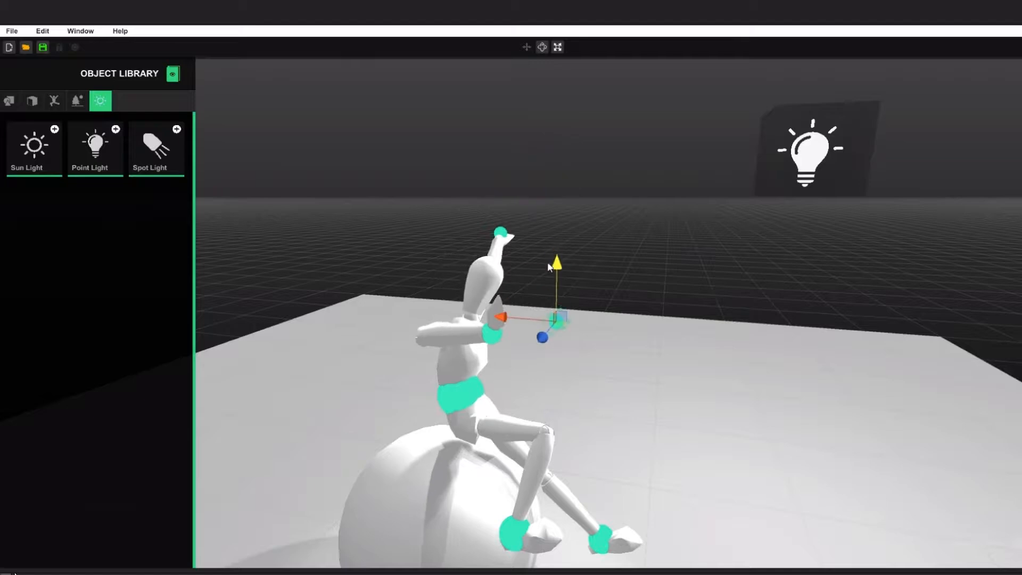
Move the whole mannequin forward off the sphere
{"action": "left_click", "coordinate": [480, 274]}
{"action": "right_click_drag", "start_coordinate": [489, 293], "coordinate": [492, 314]}
{"action": "left_click", "coordinate": [448, 315]}
{"action": "scroll", "coordinate": [450, 316], "scroll_direction": "down", "scroll_amount": 3}
{"action": "left_click_drag", "start_coordinate": [448, 328], "coordinate": [480, 331]}
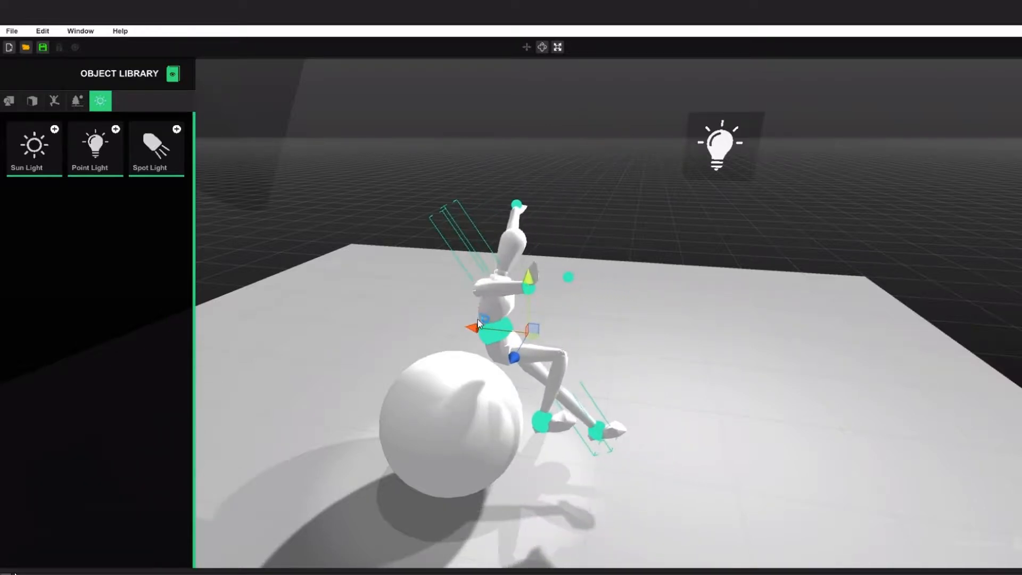
{"action": "key", "text": "e"}
{"action": "left_click_drag", "start_coordinate": [567, 290], "coordinate": [539, 299]}
{"action": "key", "text": "w"}
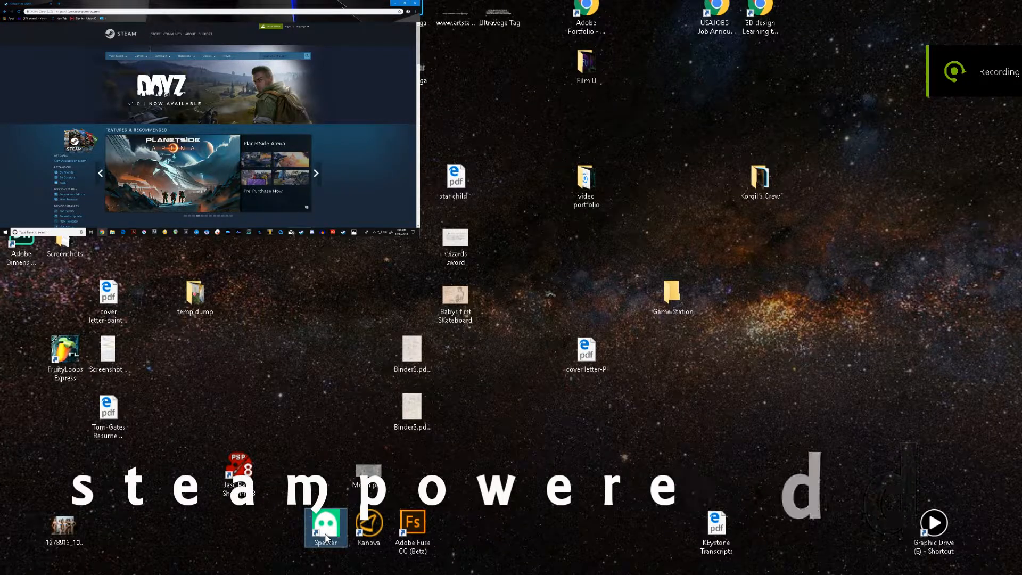
Launch Specter from the desktop in windowed mode at 1680 x 1050 with Ultra graphics quality
{"action": "double_click", "coordinate": [326, 527]}
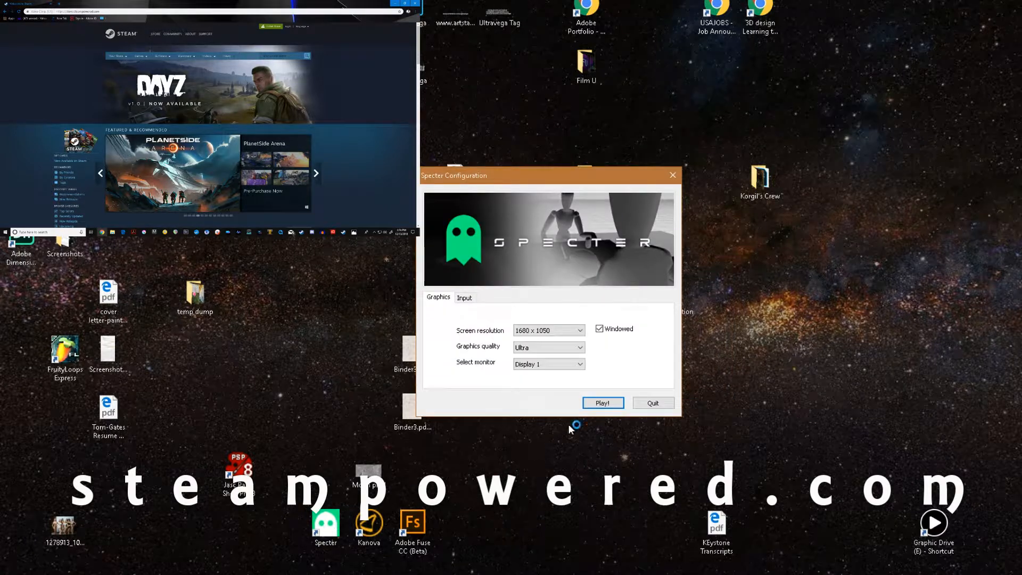
{"action": "left_click", "coordinate": [581, 330]}
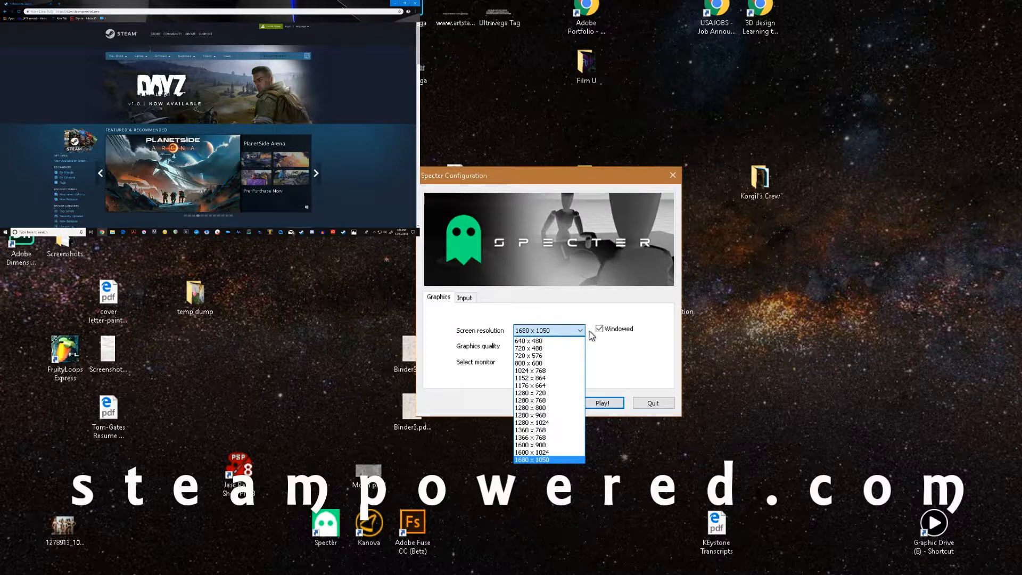
{"action": "left_click", "coordinate": [585, 334]}
{"action": "left_click", "coordinate": [593, 407]}
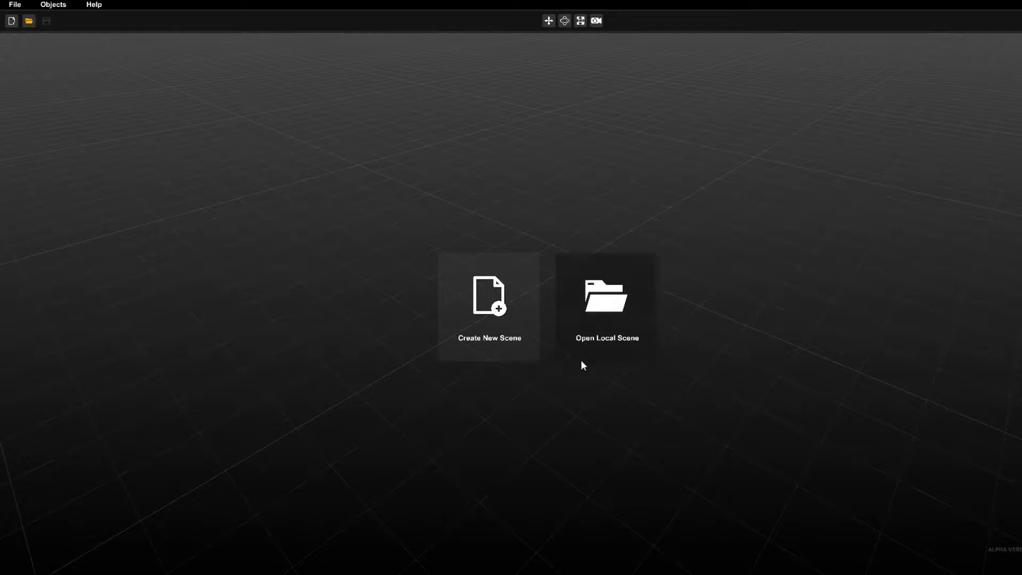
Create a new scene and show the library of scene objects
{"action": "left_click", "coordinate": [498, 304]}
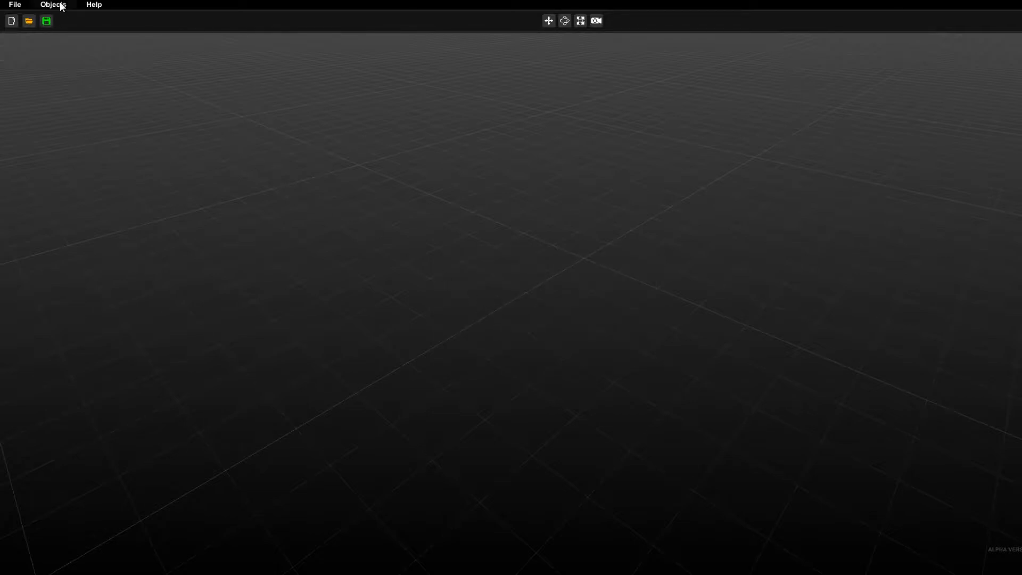
{"action": "left_click", "coordinate": [15, 5]}
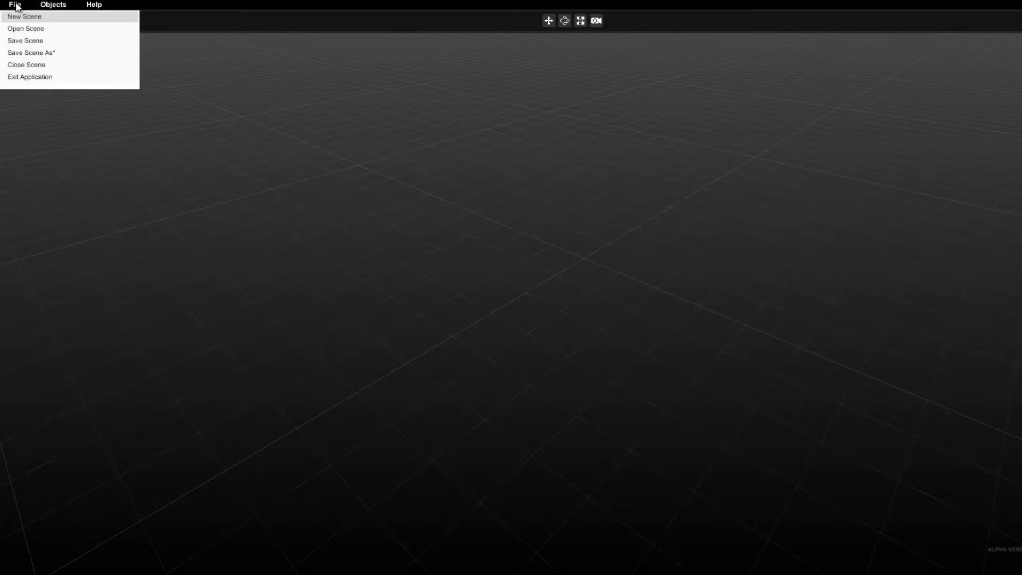
{"action": "left_click", "coordinate": [48, 7]}
{"action": "left_click", "coordinate": [48, 9]}
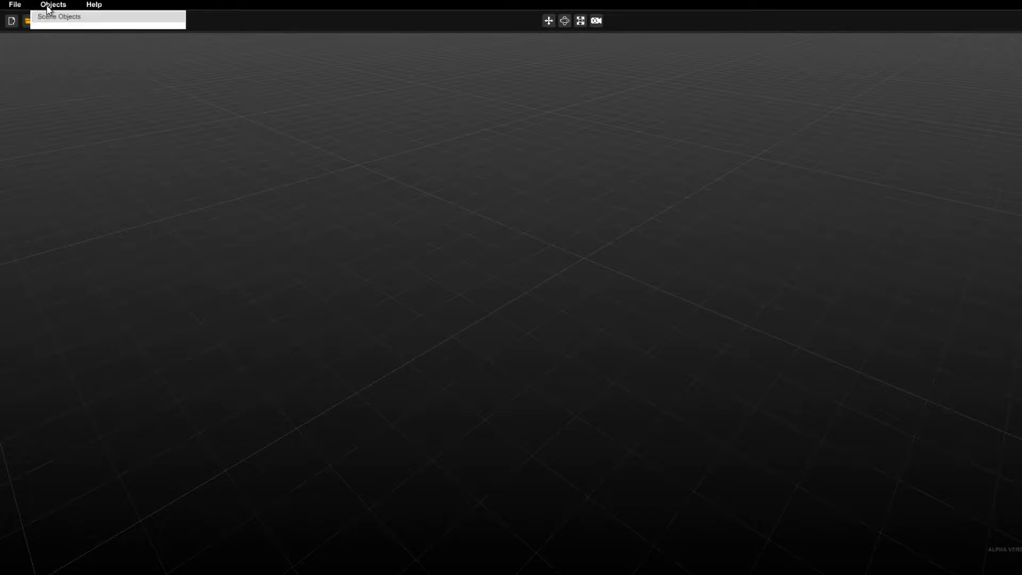
{"action": "left_click", "coordinate": [49, 18]}
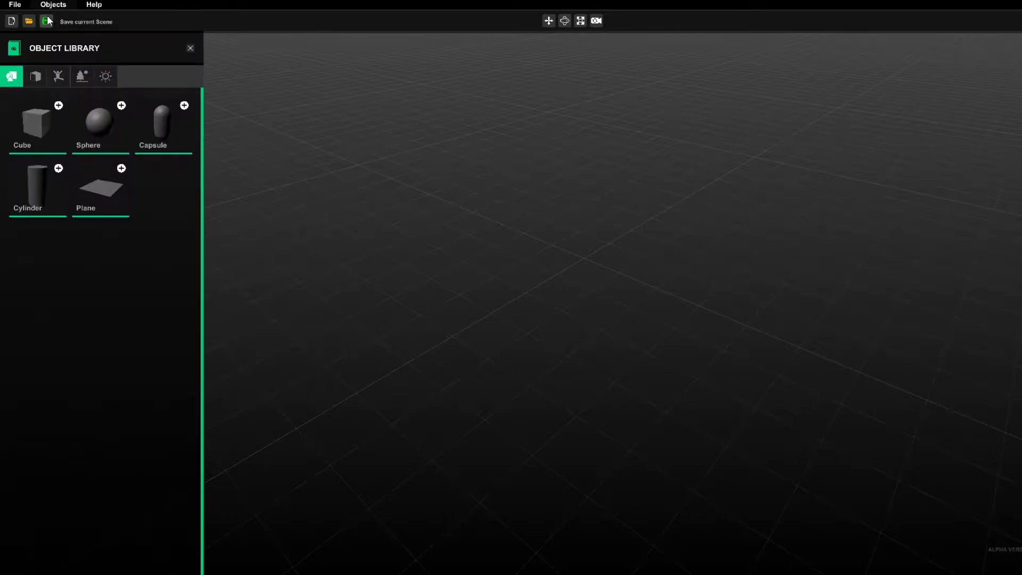
Look through the object library's categories and add the Dummy character to the scene
{"action": "left_click", "coordinate": [34, 77]}
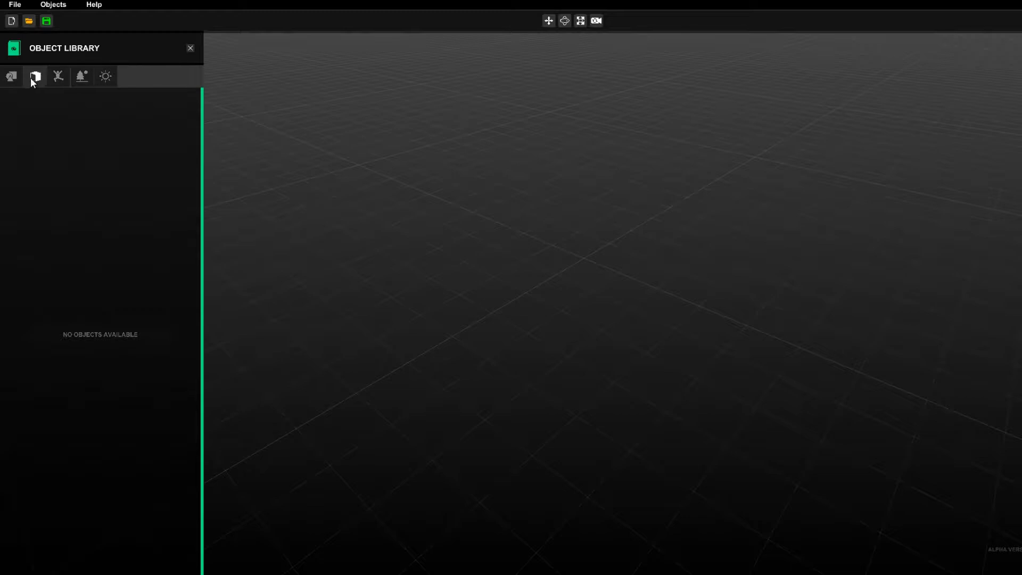
{"action": "left_click", "coordinate": [53, 78]}
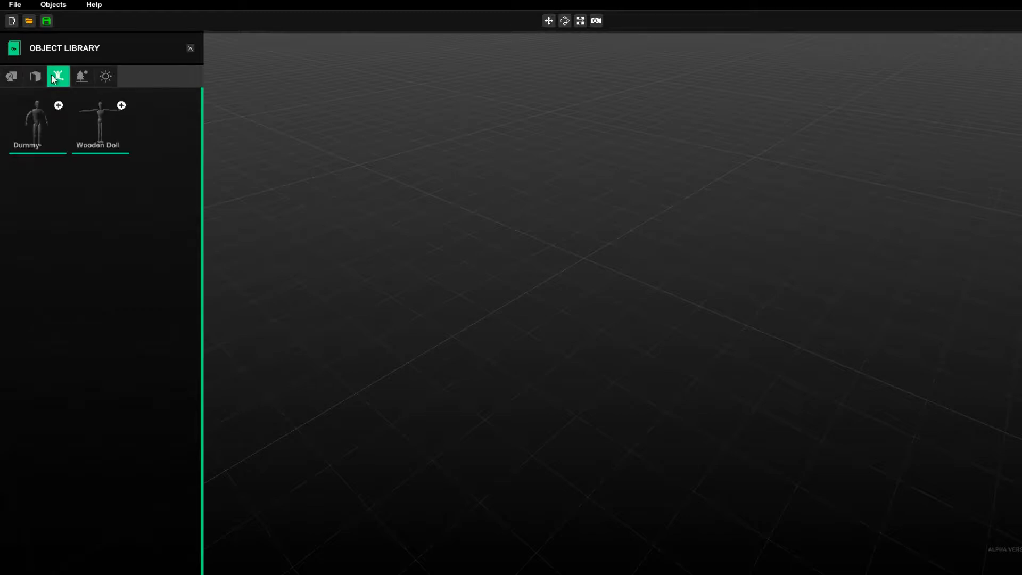
{"action": "left_click", "coordinate": [81, 77]}
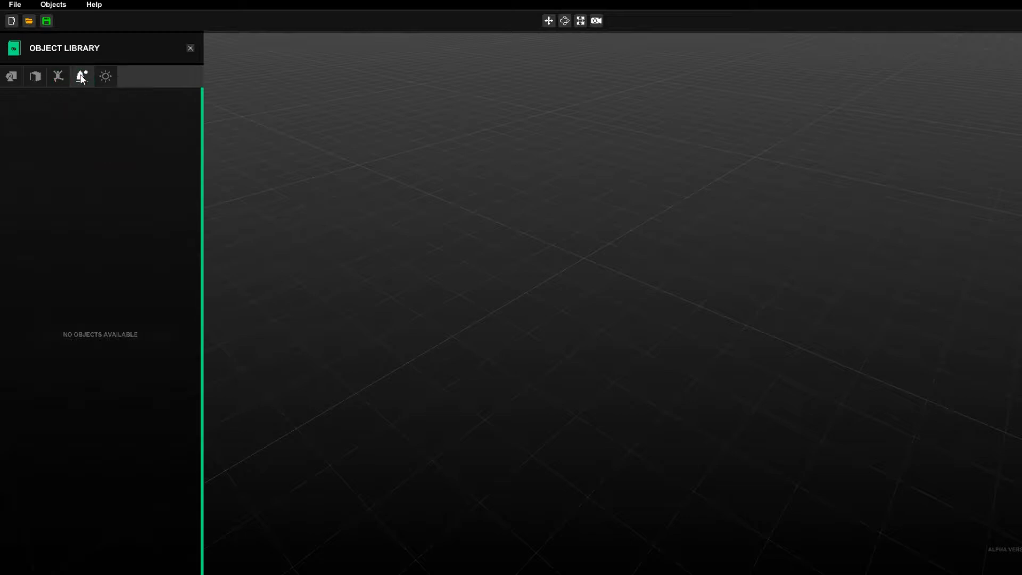
{"action": "left_click", "coordinate": [110, 75]}
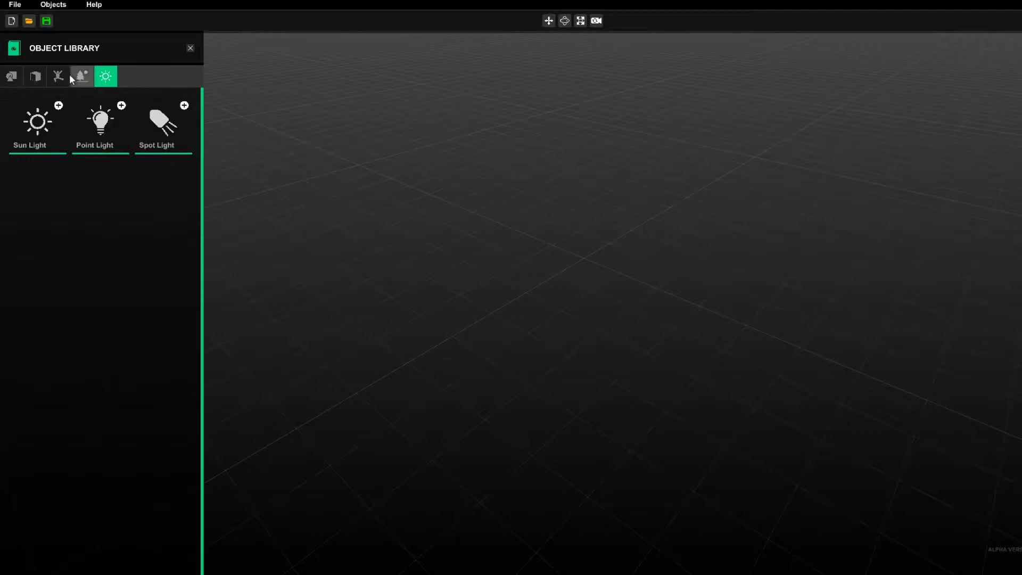
{"action": "left_click", "coordinate": [11, 79]}
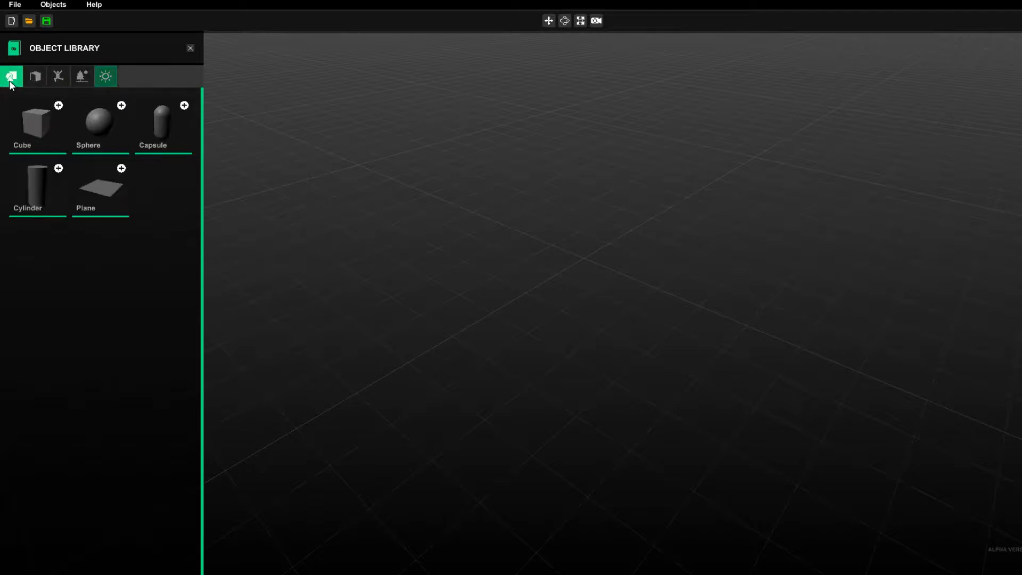
{"action": "left_click", "coordinate": [55, 85]}
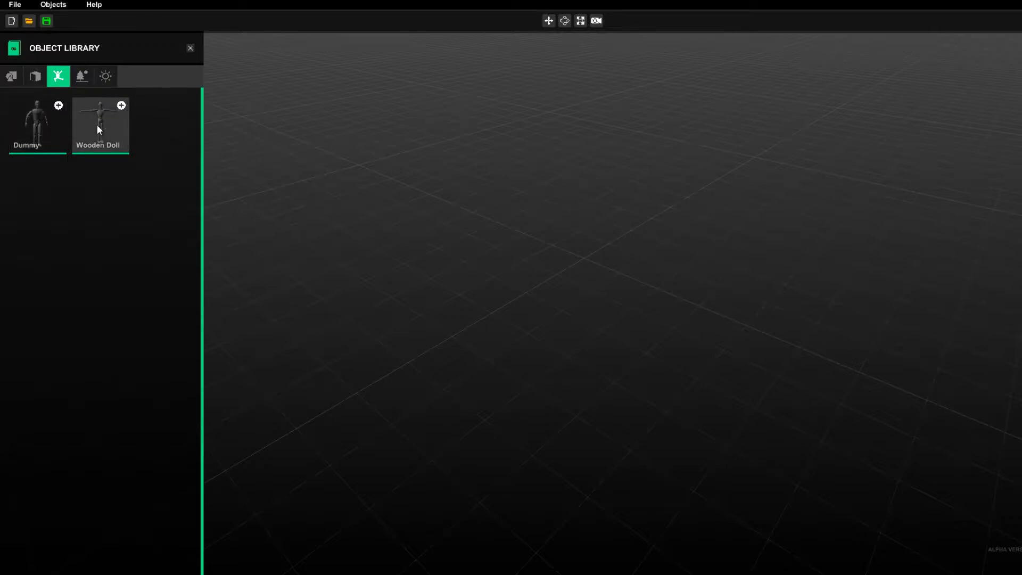
{"action": "left_click", "coordinate": [47, 133]}
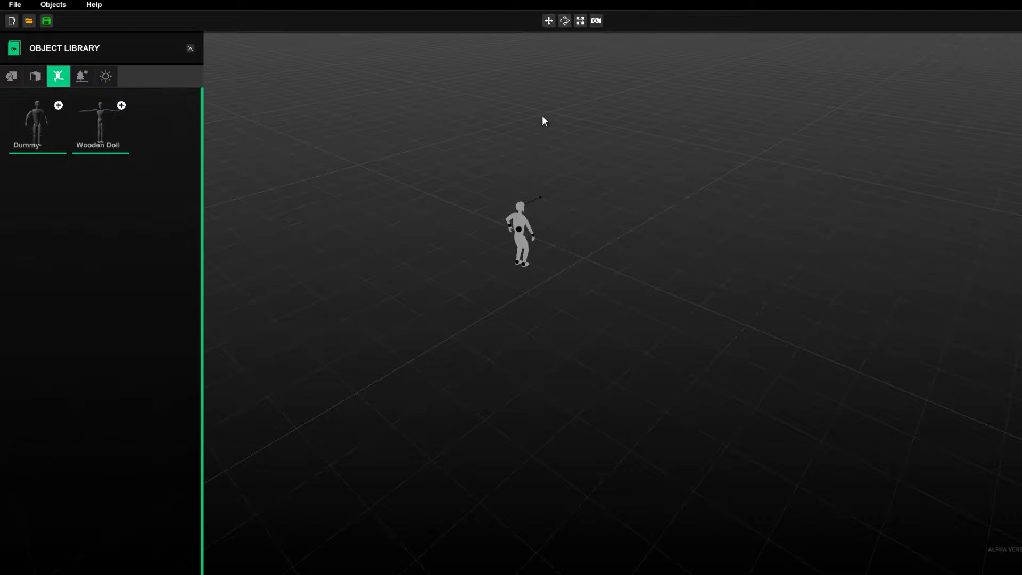
Try to scale the dummy from its waist control along all three axes
{"action": "left_click", "coordinate": [519, 229]}
{"action": "left_click_drag", "start_coordinate": [519, 187], "coordinate": [512, 102]}
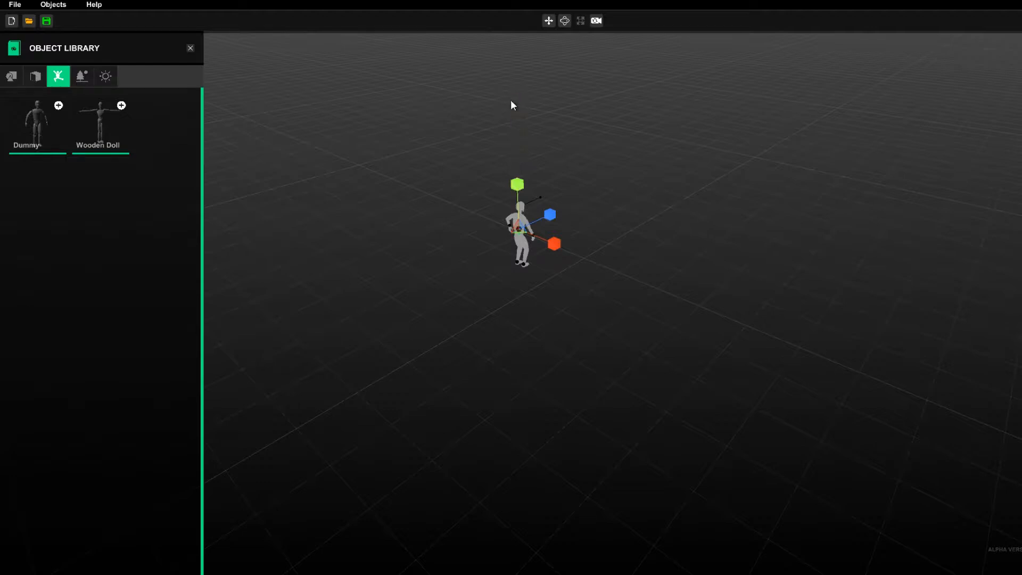
{"action": "mouse_move", "coordinate": [523, 187]}
{"action": "left_mouse_down"}
{"action": "mouse_move", "coordinate": [516, 132]}
{"action": "mouse_move", "coordinate": [517, 184]}
{"action": "left_mouse_up"}
{"action": "left_click_drag", "start_coordinate": [551, 217], "coordinate": [655, 160]}
{"action": "left_click_drag", "start_coordinate": [555, 251], "coordinate": [665, 303]}
Raise the dummy's waist control slightly so that its bent legs straighten
{"action": "left_click", "coordinate": [550, 21]}
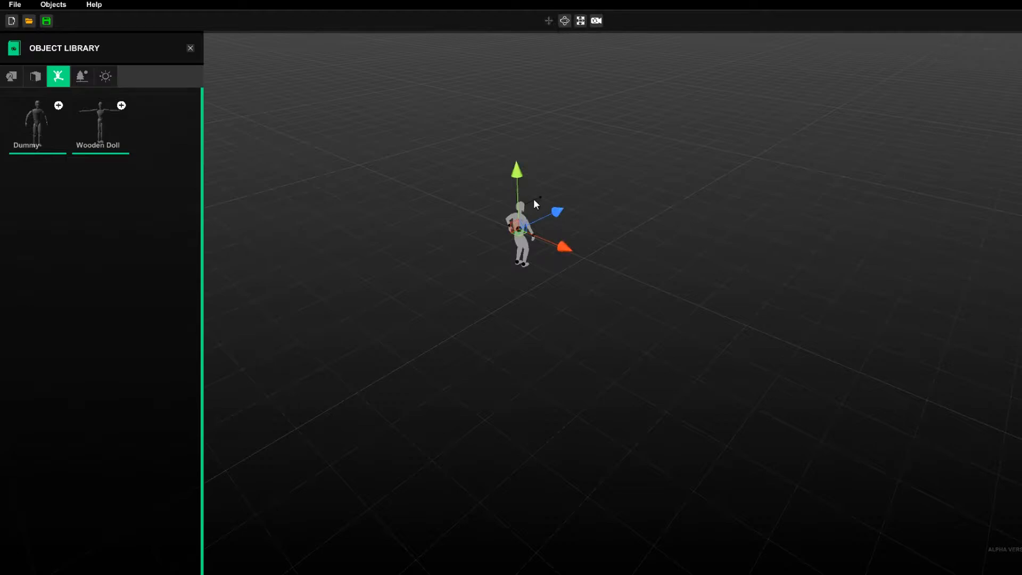
{"action": "mouse_move", "coordinate": [519, 176]}
{"action": "left_mouse_down"}
{"action": "mouse_move", "coordinate": [519, 157]}
{"action": "mouse_move", "coordinate": [523, 175]}
{"action": "left_mouse_up"}
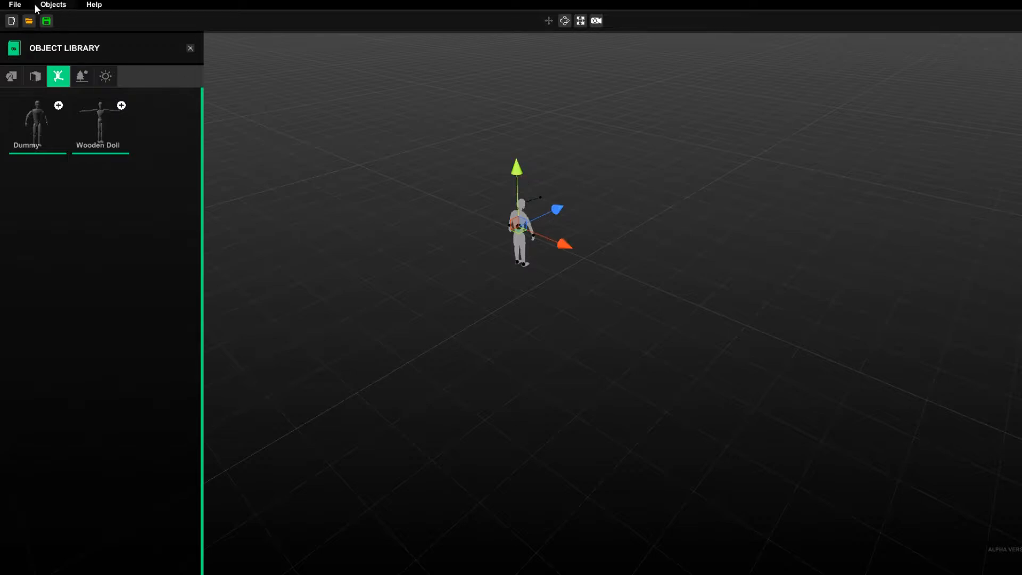
{"action": "left_click", "coordinate": [16, 5]}
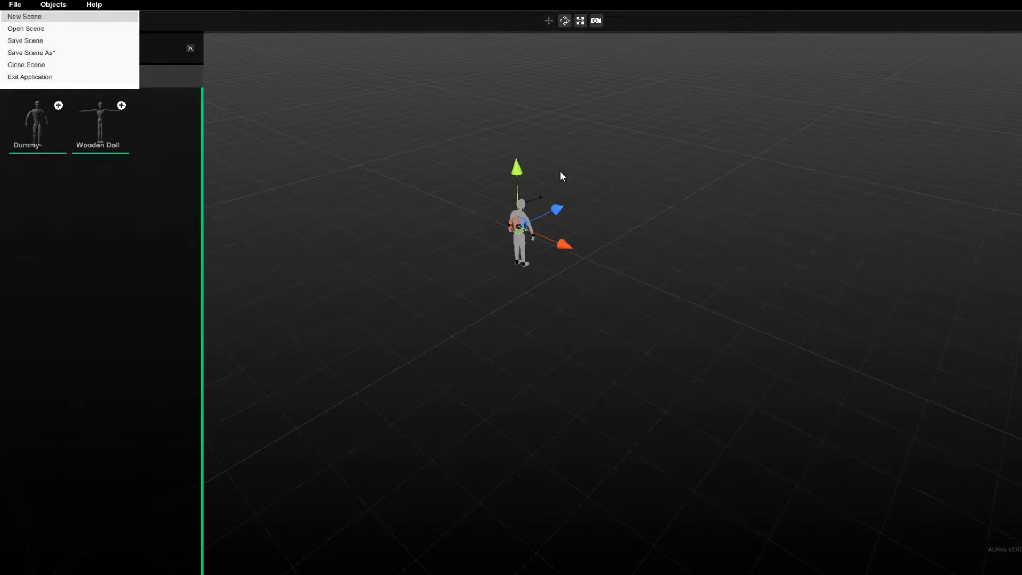
{"action": "left_click", "coordinate": [569, 134]}
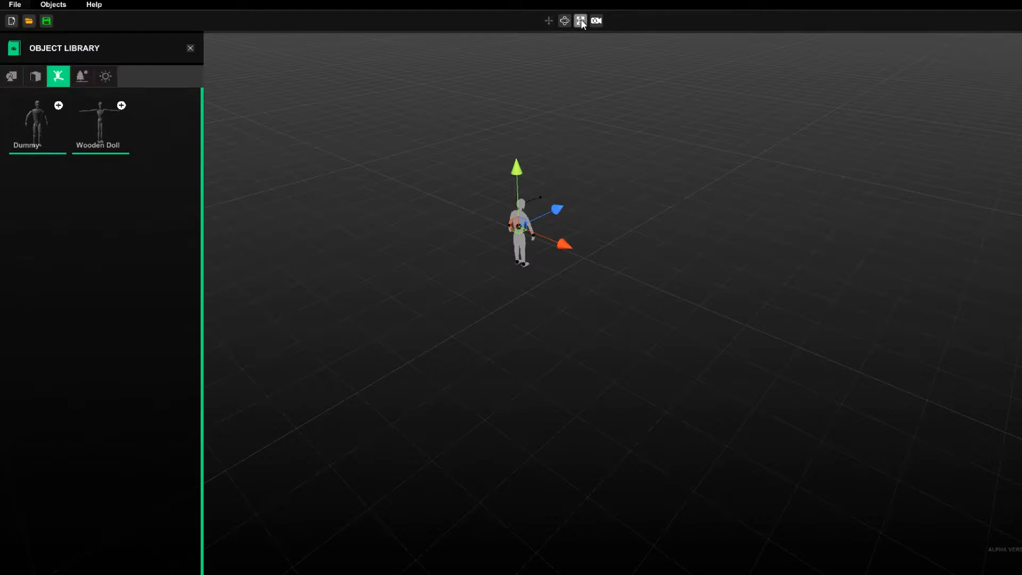
Shift the dummy's waist control slightly sideways while its feet stay planted
{"action": "left_click", "coordinate": [565, 21]}
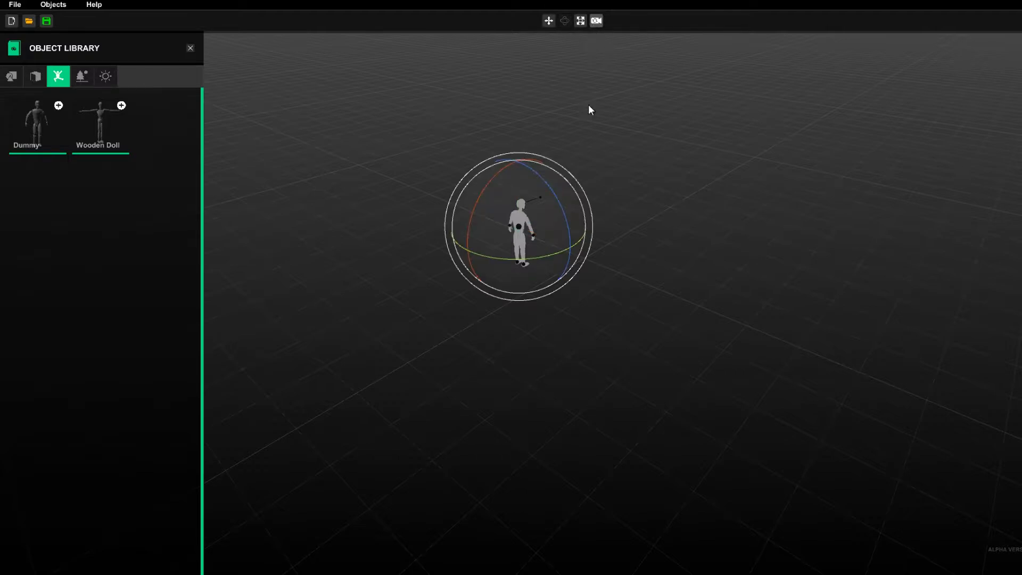
{"action": "right_click_drag", "start_coordinate": [577, 312], "coordinate": [555, 308]}
{"action": "scroll", "coordinate": [555, 308], "scroll_direction": "up", "scroll_amount": 5}
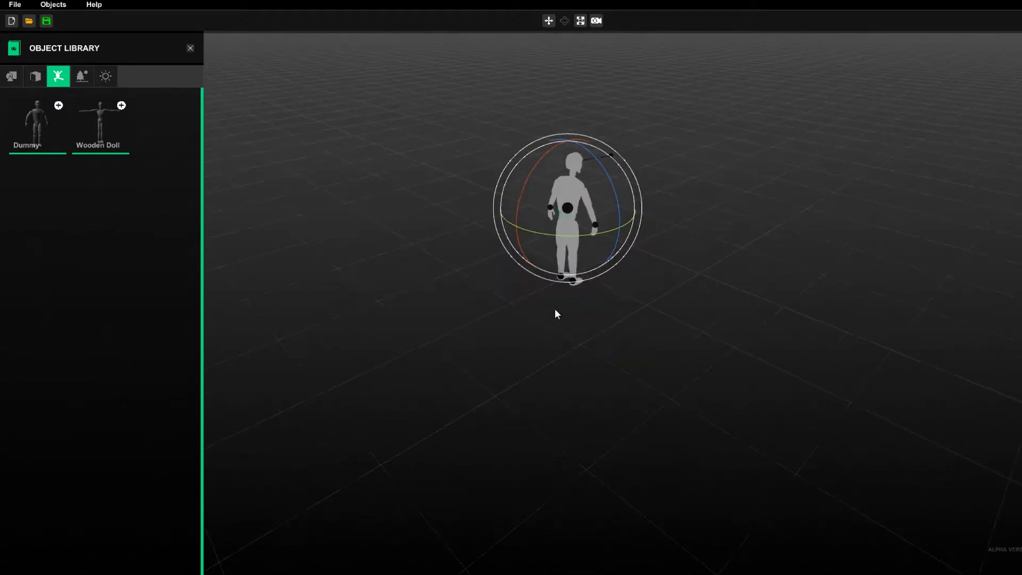
{"action": "scroll", "coordinate": [555, 310], "scroll_direction": "up", "scroll_amount": 2}
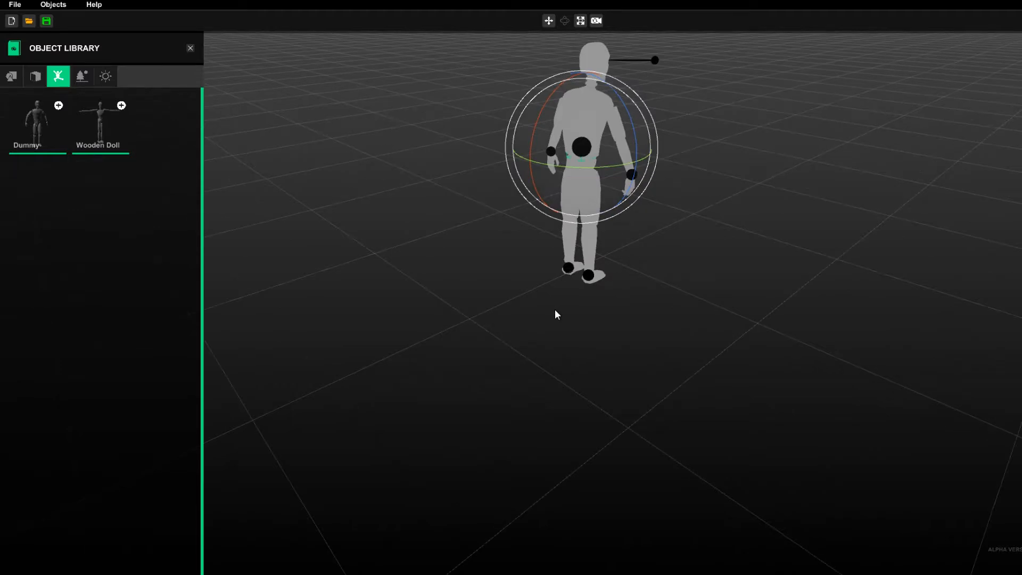
{"action": "middle_click_drag", "start_coordinate": [557, 305], "coordinate": [555, 300]}
{"action": "left_click", "coordinate": [554, 300]}
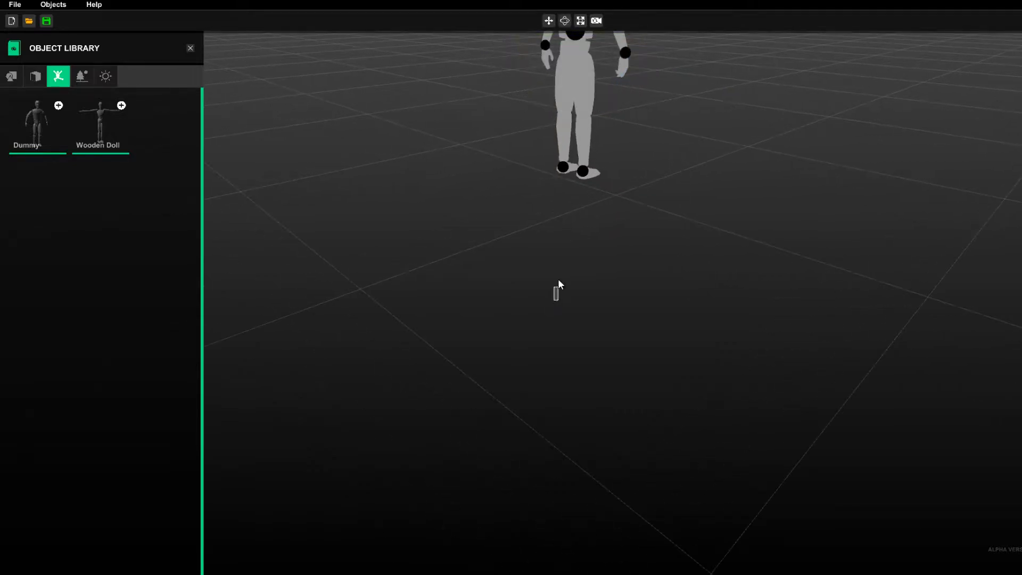
{"action": "right_click_drag", "start_coordinate": [558, 266], "coordinate": [558, 210]}
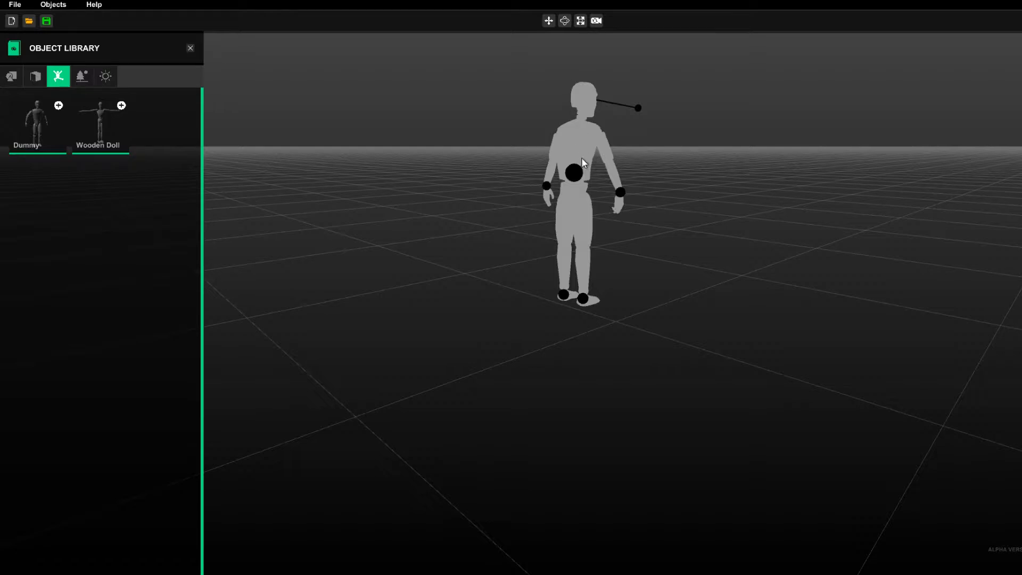
{"action": "left_click", "coordinate": [575, 172]}
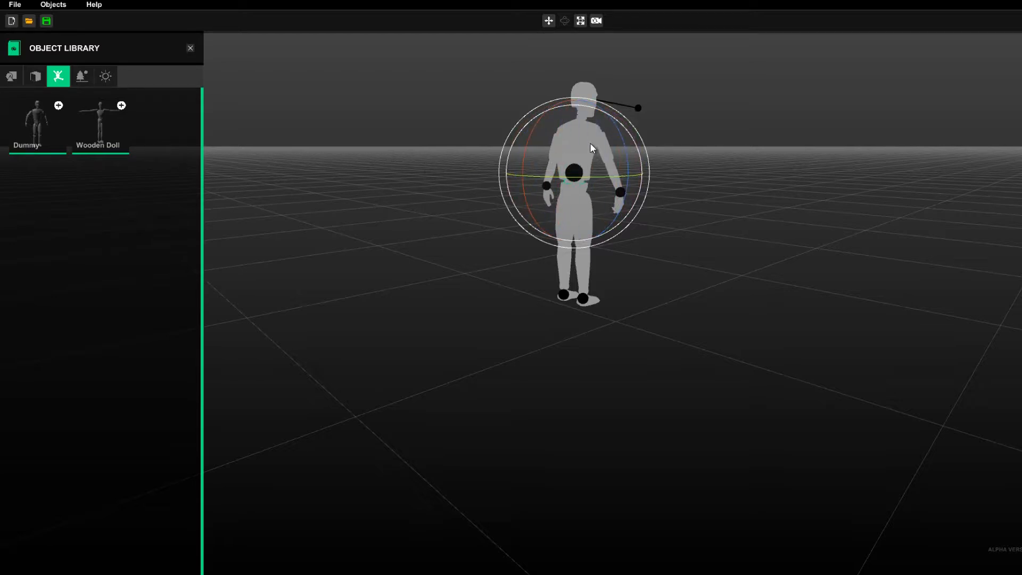
{"action": "left_click", "coordinate": [548, 21]}
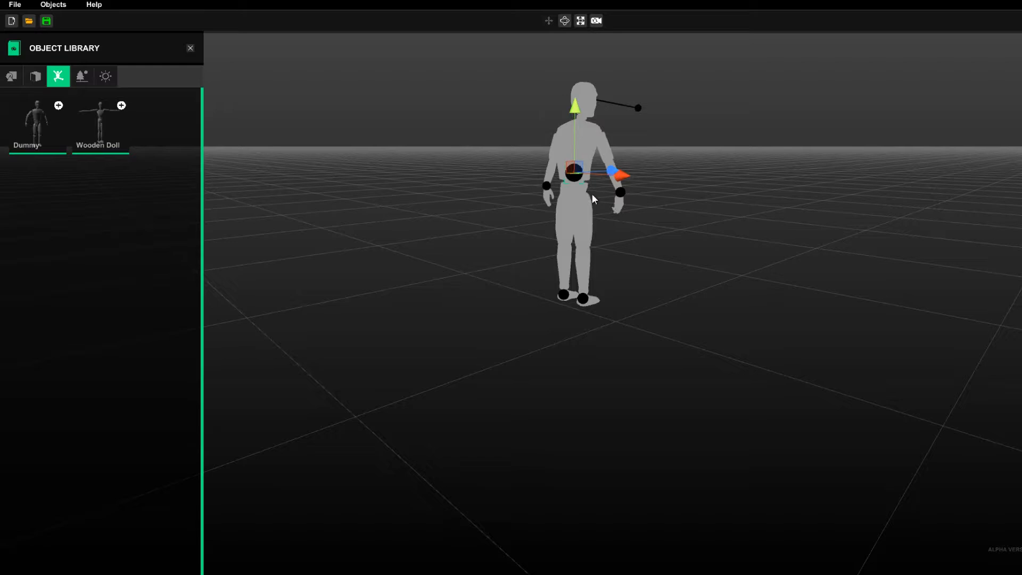
{"action": "mouse_move", "coordinate": [616, 184]}
{"action": "left_mouse_down"}
{"action": "mouse_move", "coordinate": [645, 180]}
{"action": "mouse_move", "coordinate": [608, 179]}
{"action": "mouse_move", "coordinate": [623, 176]}
{"action": "left_mouse_up"}
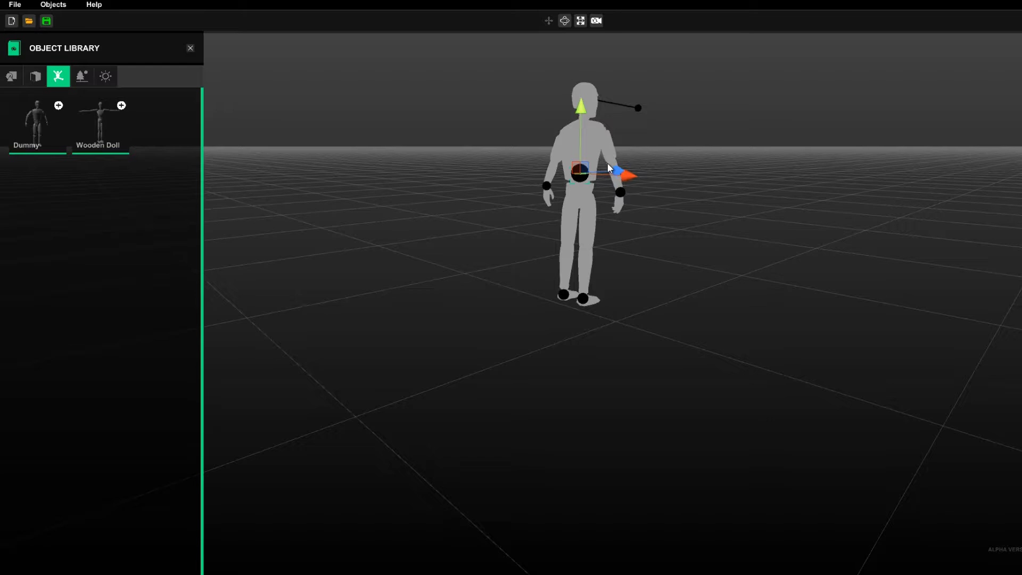
{"action": "left_click_drag", "start_coordinate": [654, 216], "coordinate": [604, 211]}
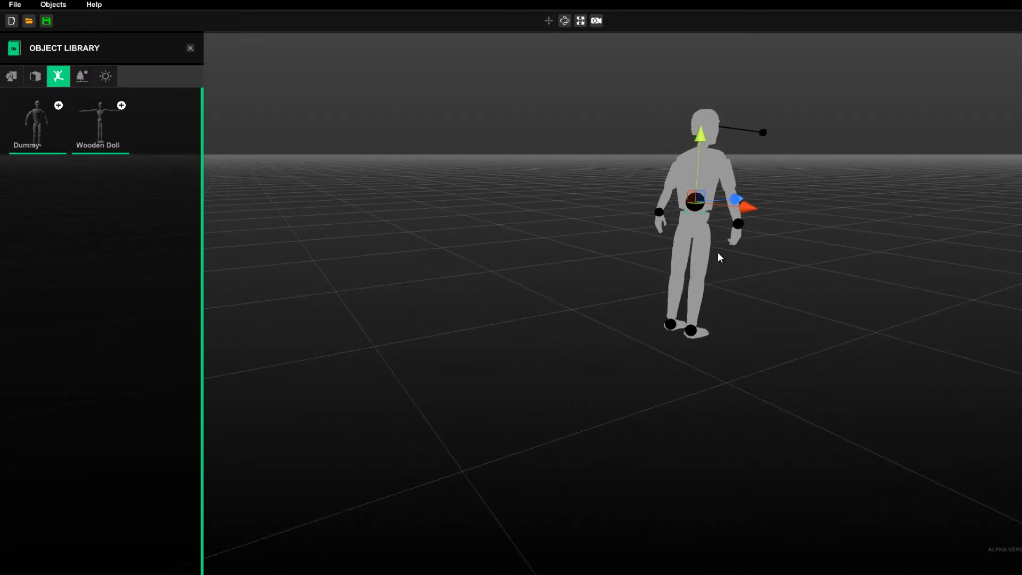
Try to rotate the dummy about its vertical axis from the waist control
{"action": "scroll", "coordinate": [720, 258], "scroll_direction": "up", "scroll_amount": 3}
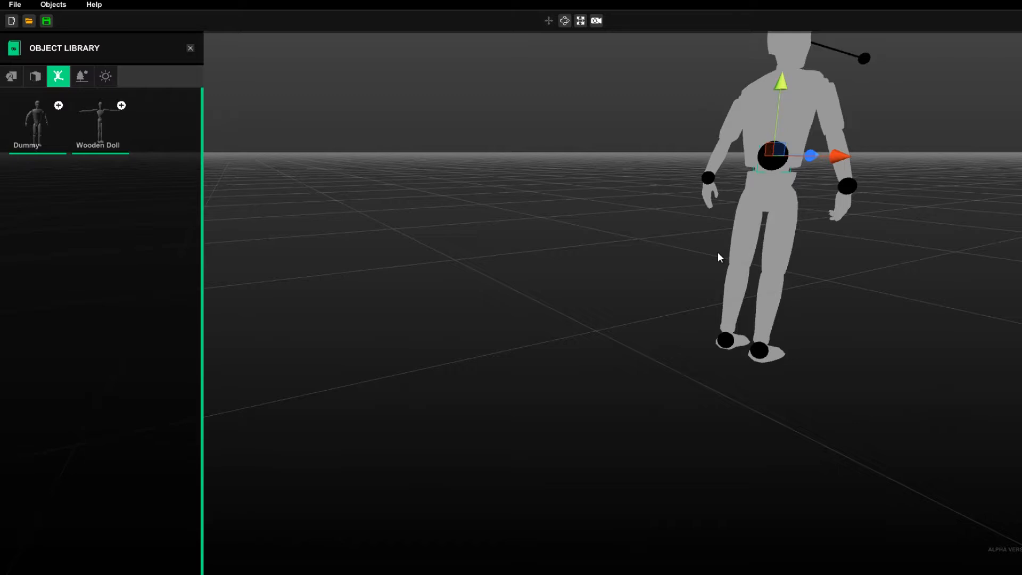
{"action": "left_click_drag", "start_coordinate": [814, 261], "coordinate": [864, 202]}
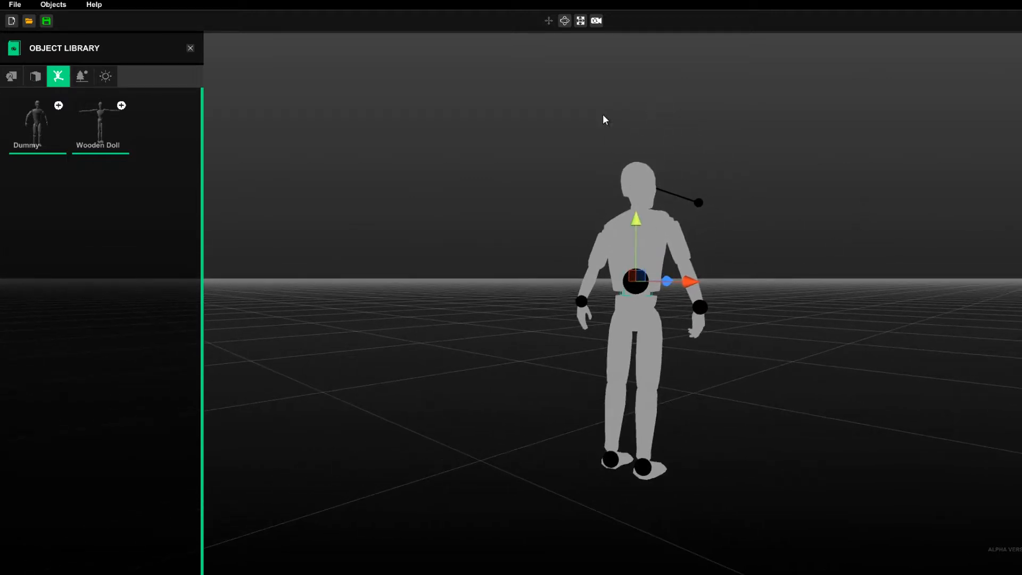
{"action": "left_click", "coordinate": [564, 25]}
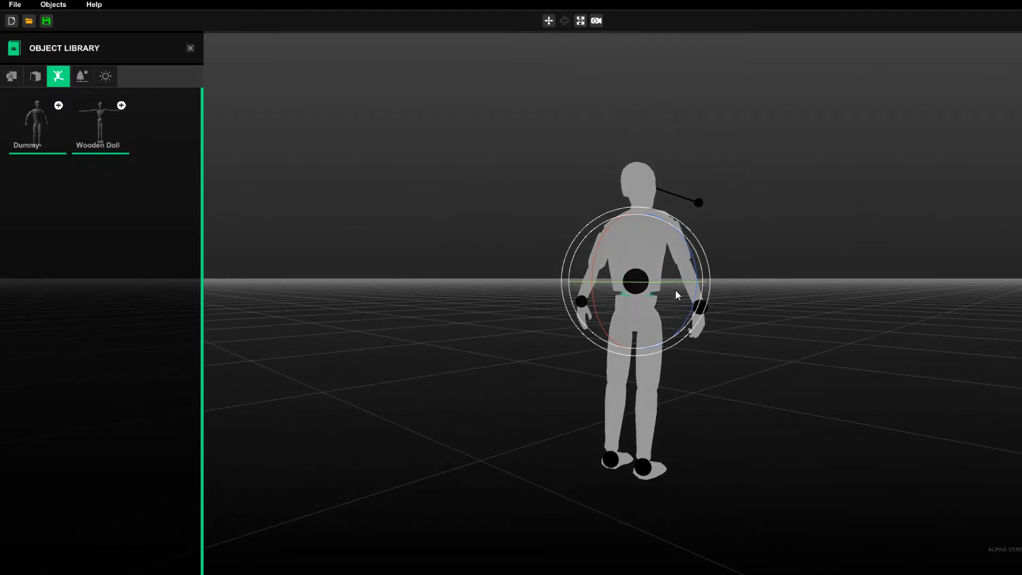
{"action": "left_click_drag", "start_coordinate": [678, 282], "coordinate": [573, 296]}
{"action": "left_click", "coordinate": [555, 24]}
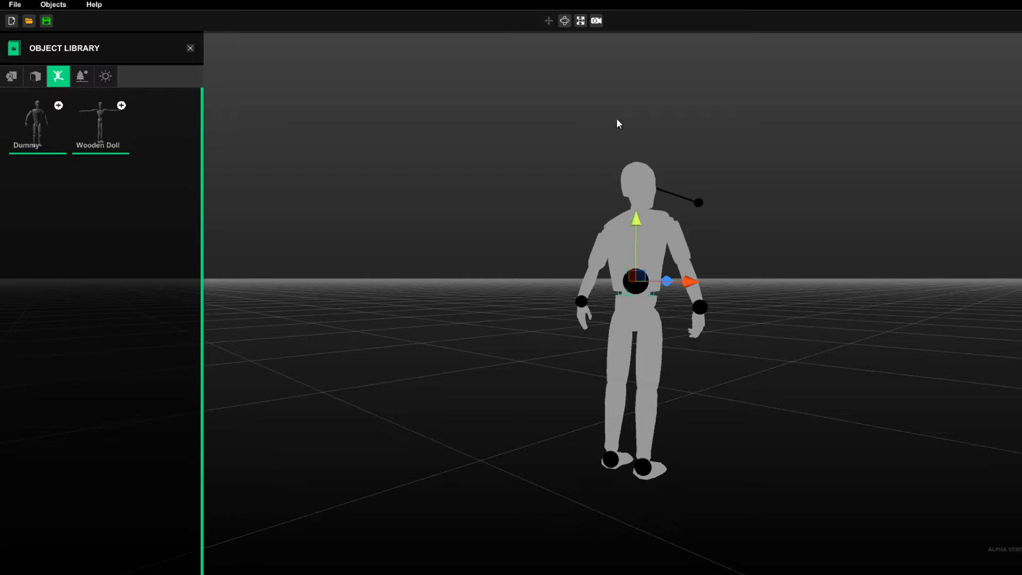
Select the whole dummy and rotate it about its vertical axis until it faces the camera
{"action": "left_click", "coordinate": [638, 195]}
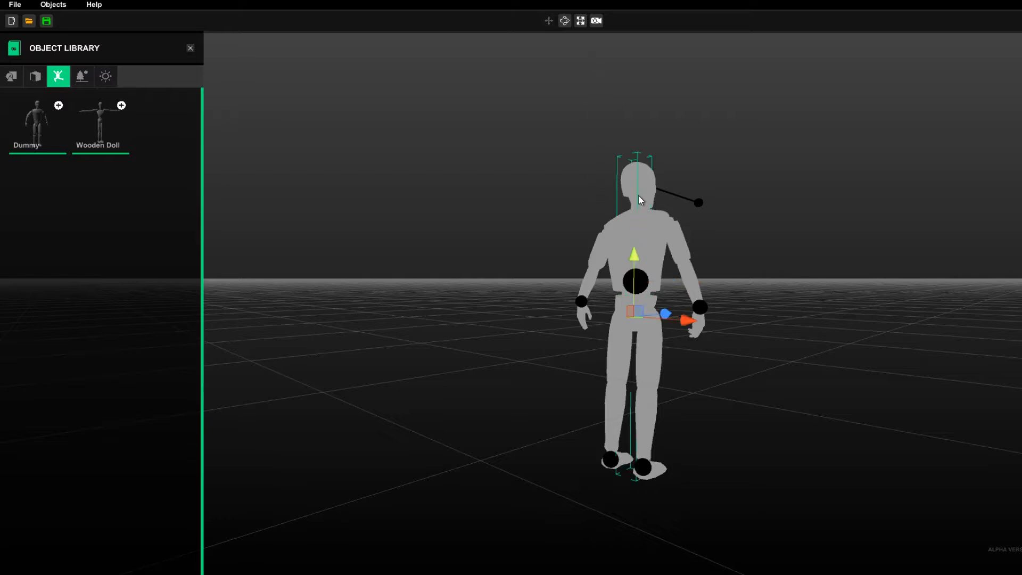
{"action": "left_click", "coordinate": [565, 21]}
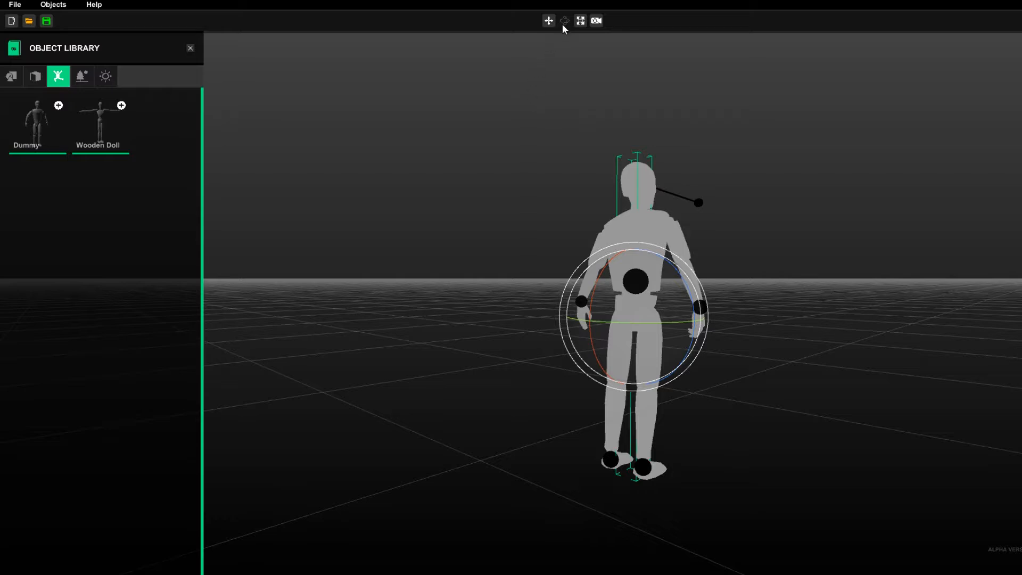
{"action": "left_click_drag", "start_coordinate": [560, 90], "coordinate": [748, 526]}
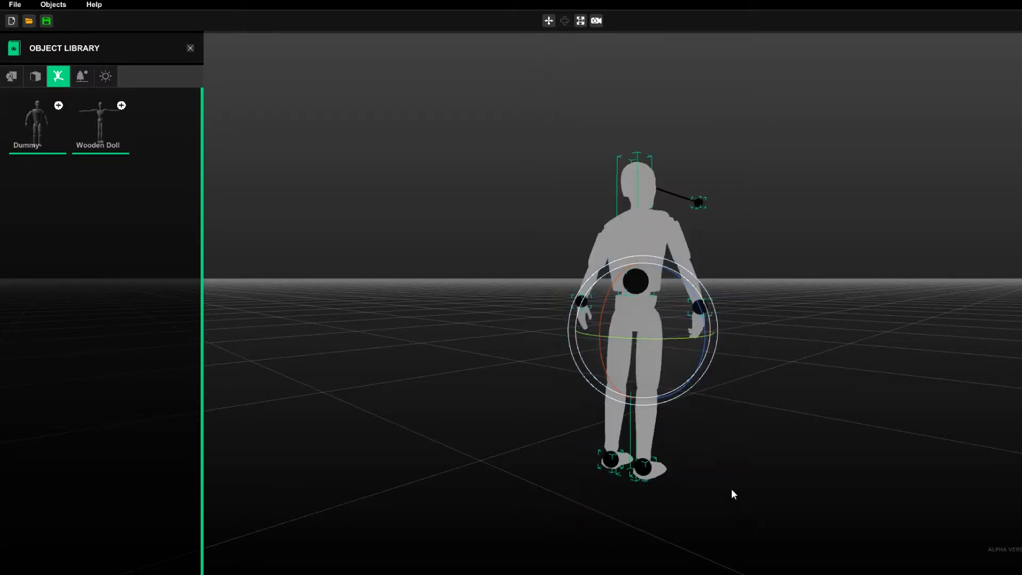
{"action": "left_click", "coordinate": [648, 444]}
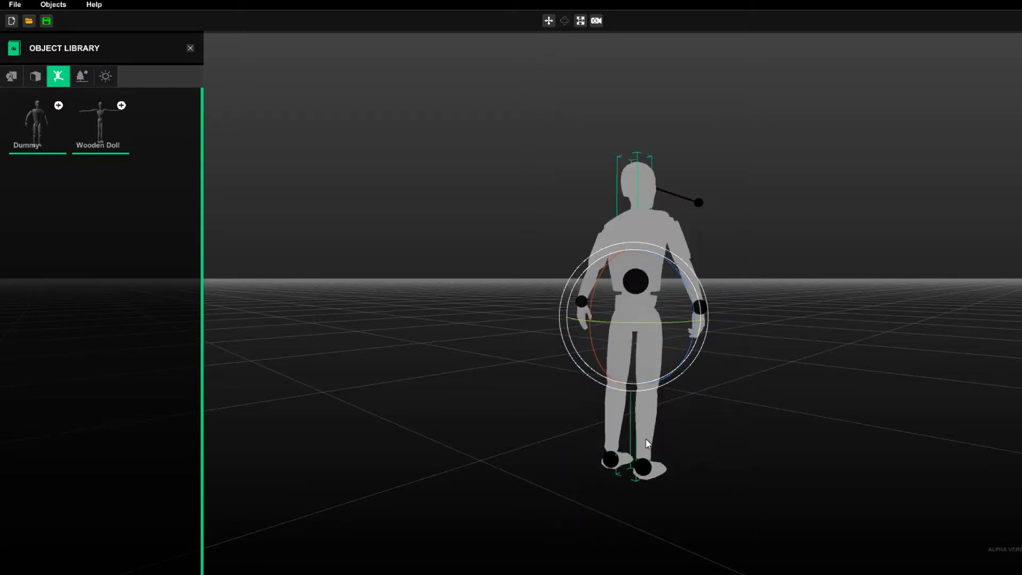
{"action": "left_click", "coordinate": [659, 214]}
{"action": "left_click", "coordinate": [646, 190]}
{"action": "mouse_move", "coordinate": [676, 321]}
{"action": "left_mouse_down"}
{"action": "mouse_move", "coordinate": [500, 321]}
{"action": "mouse_move", "coordinate": [481, 304]}
{"action": "left_mouse_up"}
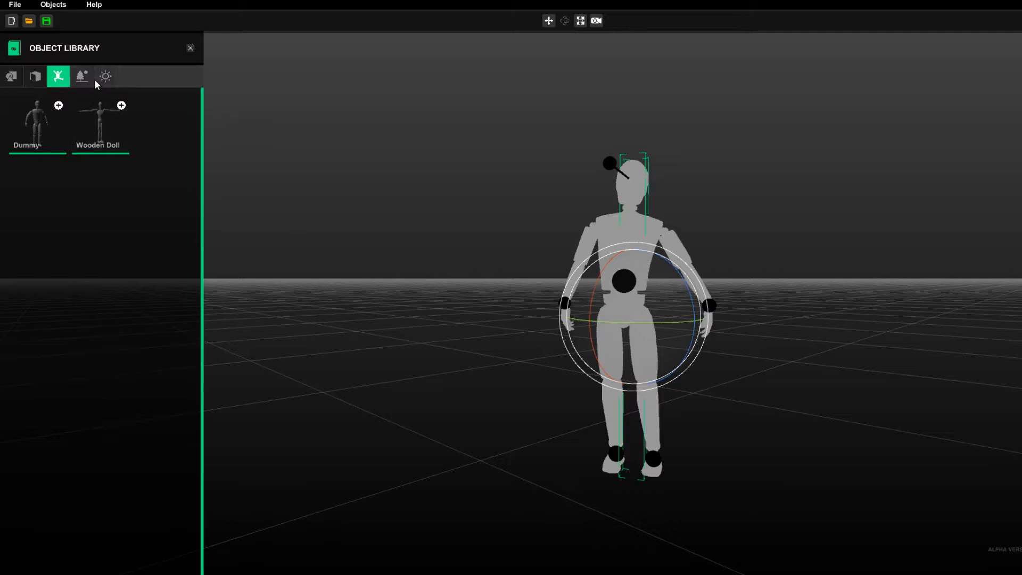
Add a Point Light to the scene and move it to the dummy's lower legs
{"action": "left_click", "coordinate": [239, 158]}
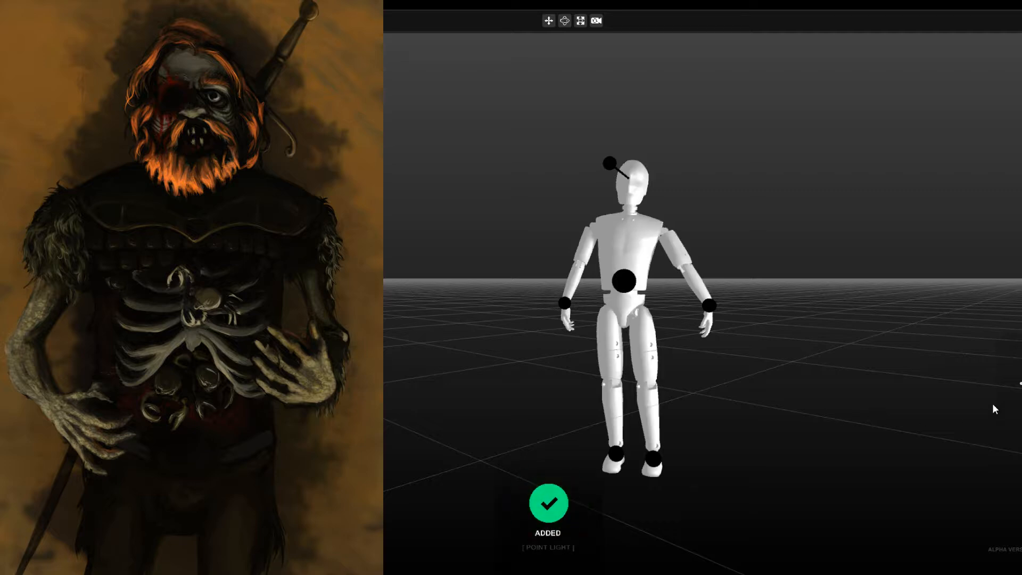
{"action": "left_click", "coordinate": [1021, 384]}
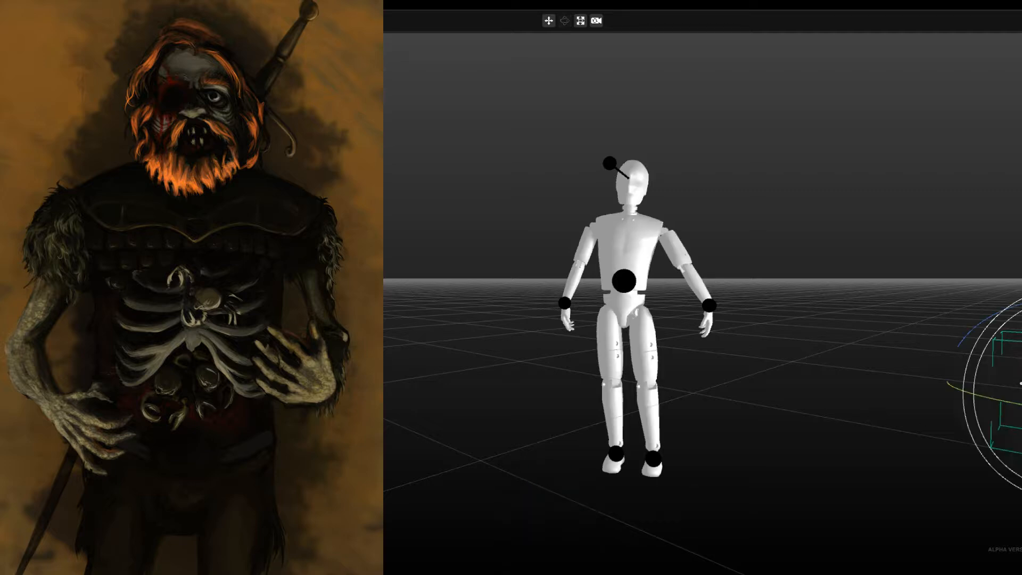
{"action": "left_click", "coordinate": [544, 25]}
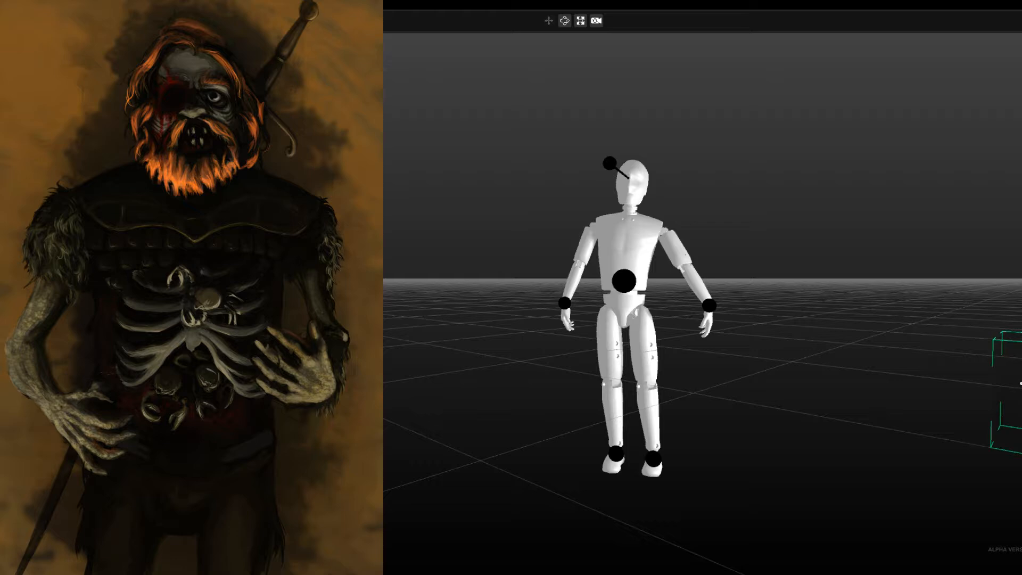
{"action": "mouse_move", "coordinate": [1021, 383]}
{"action": "left_mouse_down"}
{"action": "mouse_move", "coordinate": [861, 384]}
{"action": "mouse_move", "coordinate": [536, 475]}
{"action": "mouse_move", "coordinate": [623, 477]}
{"action": "mouse_move", "coordinate": [639, 498]}
{"action": "mouse_move", "coordinate": [630, 333]}
{"action": "mouse_move", "coordinate": [630, 439]}
{"action": "left_mouse_up"}
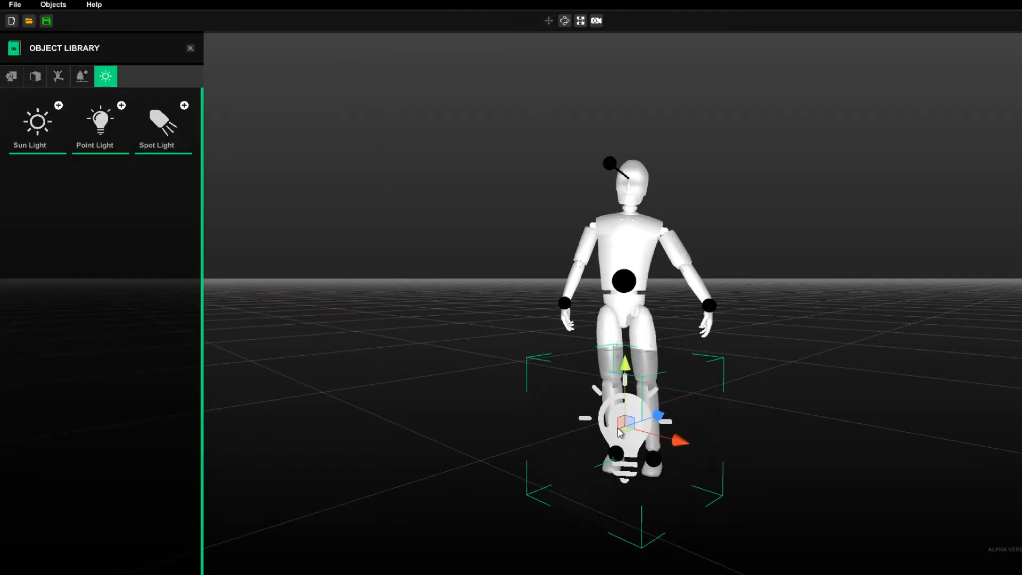
Move the dummy's right wrist control inward so that the arm hangs closer to its body
{"action": "left_click", "coordinate": [565, 308]}
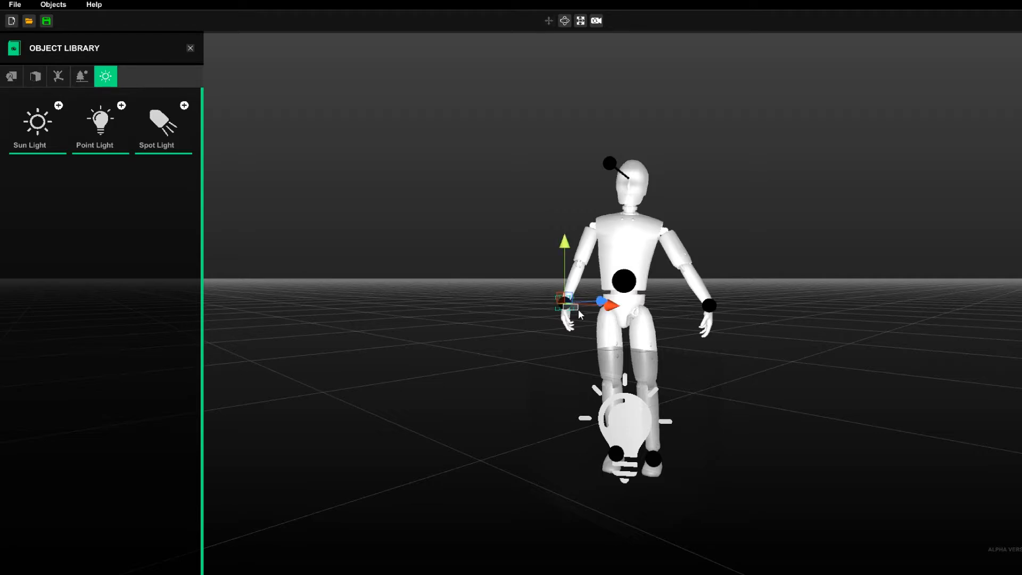
{"action": "left_click", "coordinate": [565, 306]}
{"action": "left_click", "coordinate": [565, 305]}
{"action": "left_click_drag", "start_coordinate": [593, 306], "coordinate": [615, 308]}
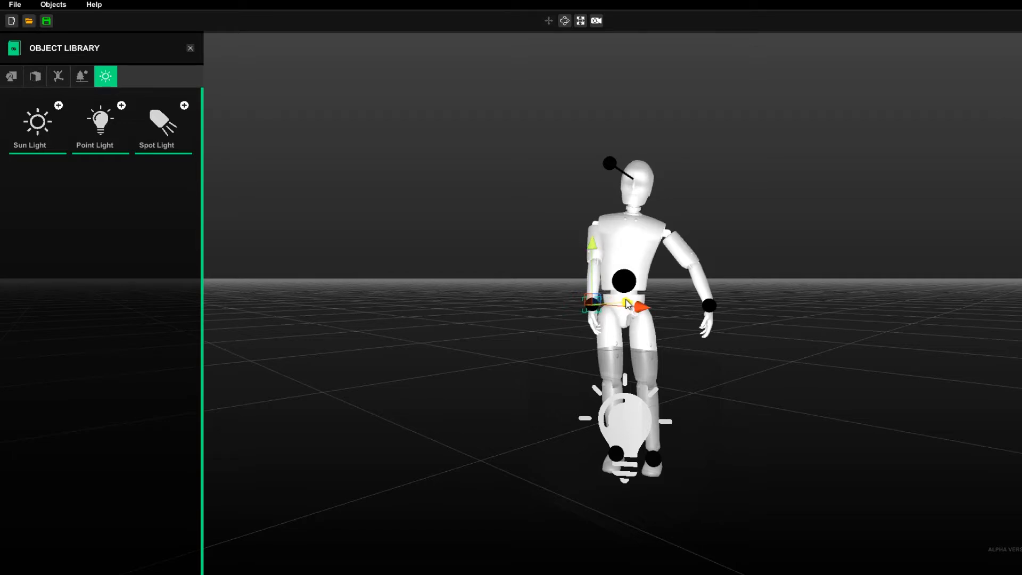
{"action": "left_click_drag", "start_coordinate": [628, 305], "coordinate": [587, 309]}
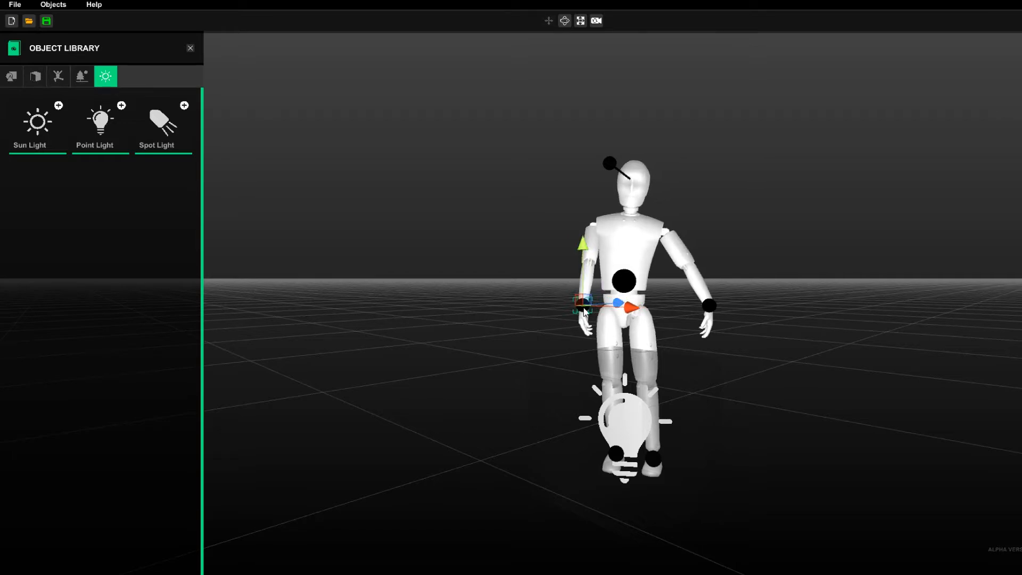
Rotate the dummy's right wrist control so that the hand turns inward across the hip
{"action": "left_click", "coordinate": [566, 22]}
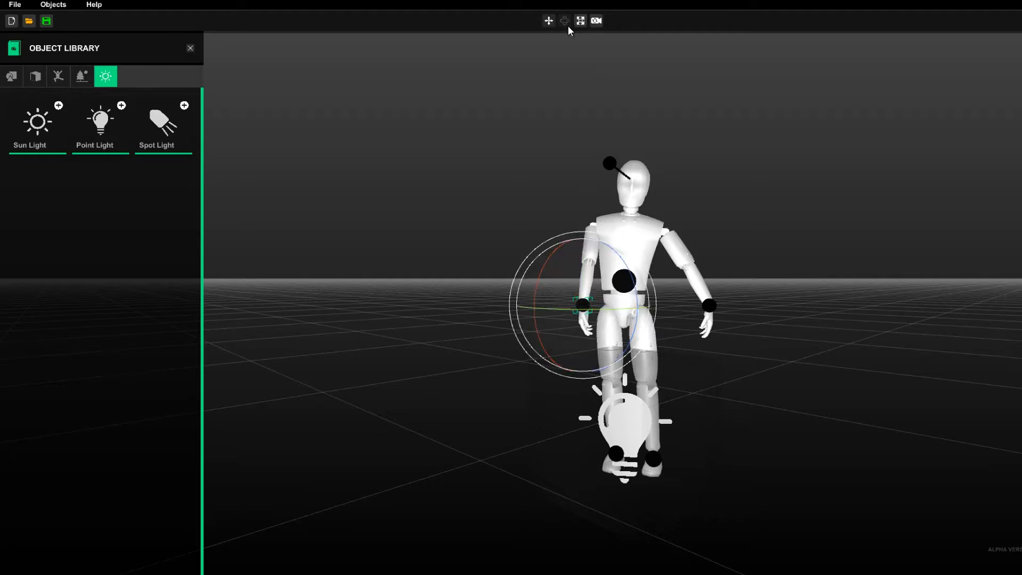
{"action": "left_click_drag", "start_coordinate": [640, 314], "coordinate": [637, 259]}
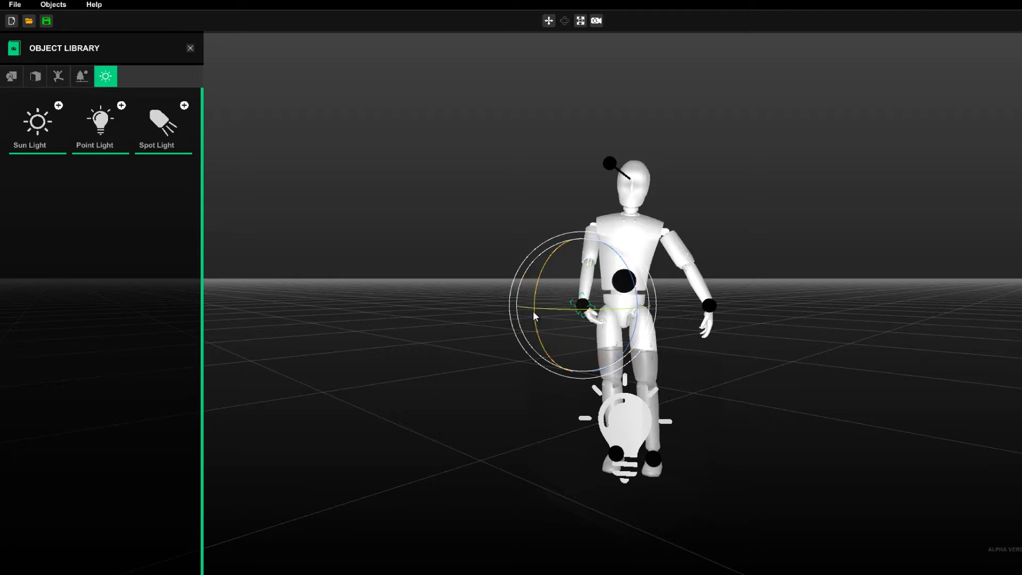
{"action": "left_click_drag", "start_coordinate": [534, 314], "coordinate": [632, 300]}
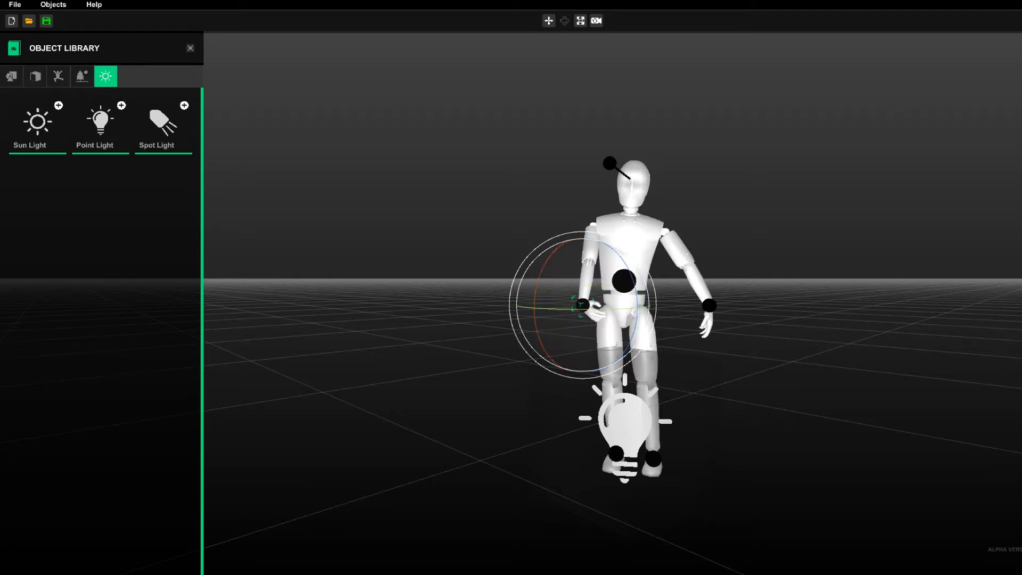
Open the Korgil's Crew-Korgil's shot2-test2 image from the Korgil's Crew folder as a pose reference and close the folder window
{"action": "left_click_drag", "start_coordinate": [711, 1], "coordinate": [787, 1]}
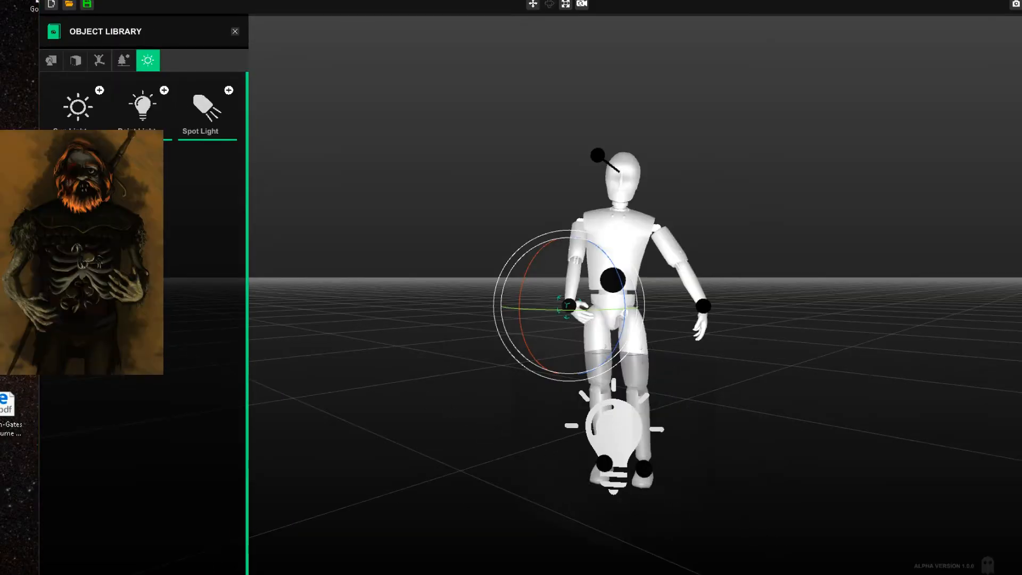
{"action": "key", "text": "super+e"}
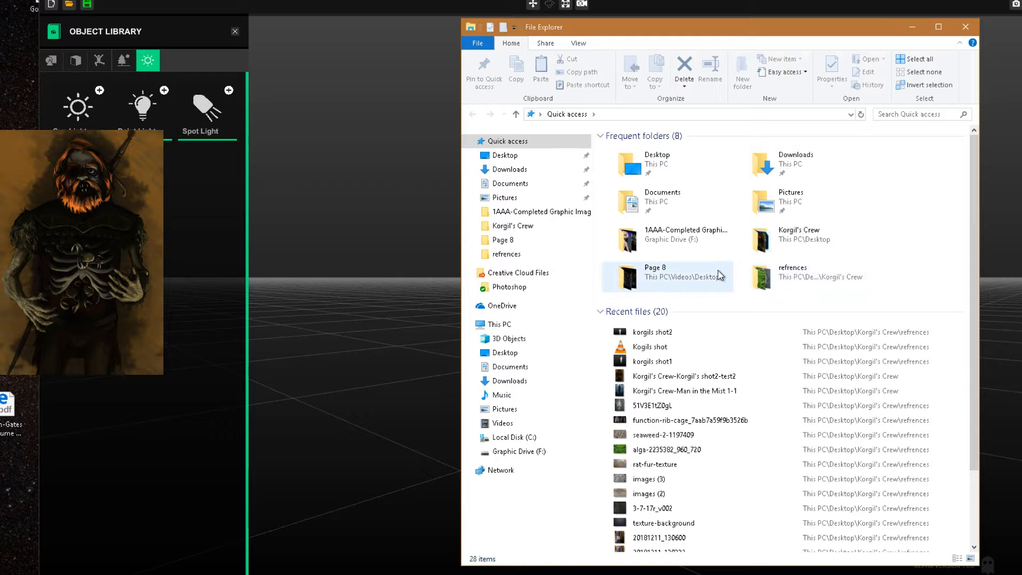
{"action": "double_click", "coordinate": [767, 238]}
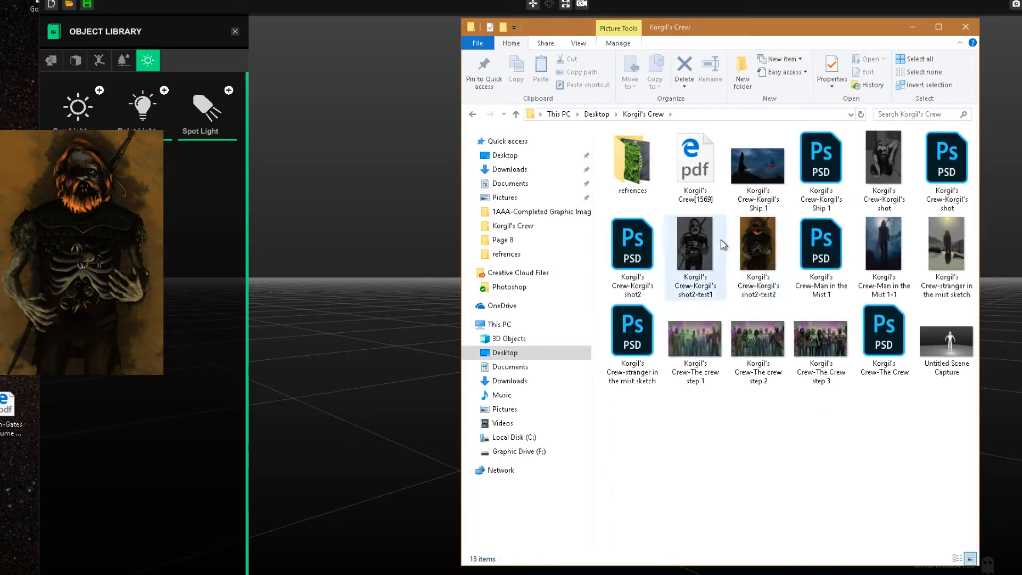
{"action": "double_click", "coordinate": [751, 250]}
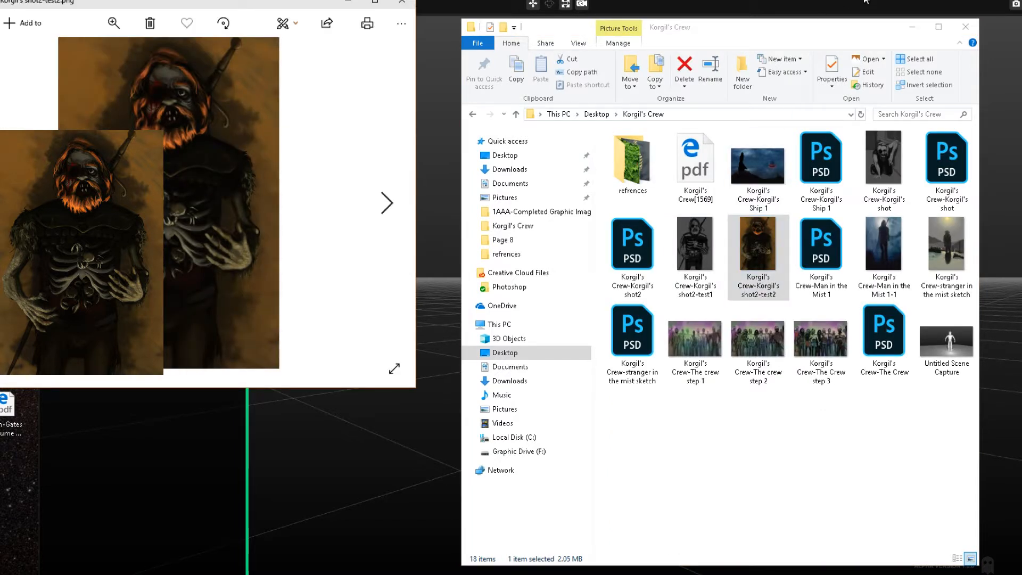
{"action": "left_click", "coordinate": [973, 30]}
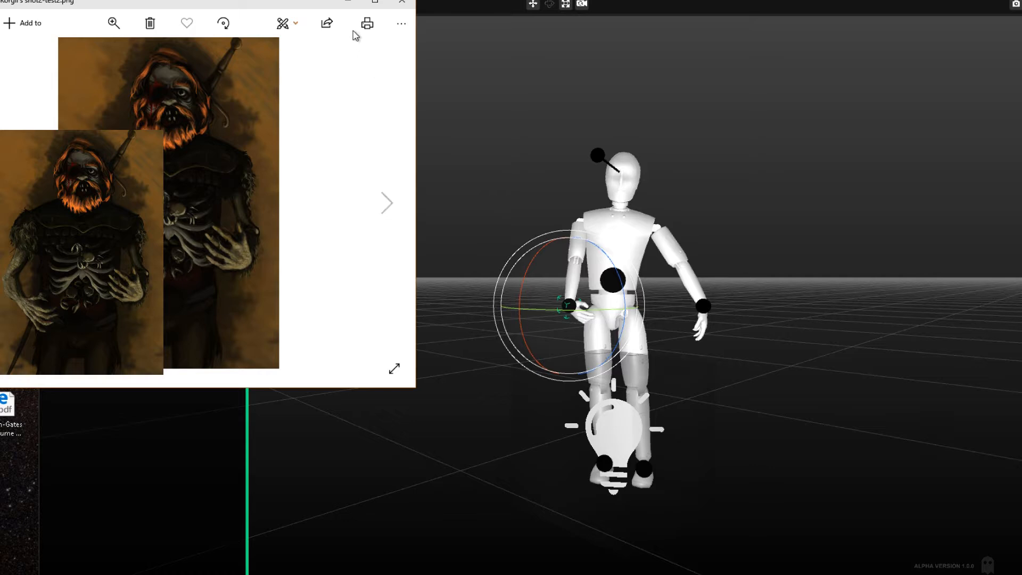
Shift the reference image window aside so that it clears the dummy, and return to the Specter scene
{"action": "key", "text": "alt+Tab"}
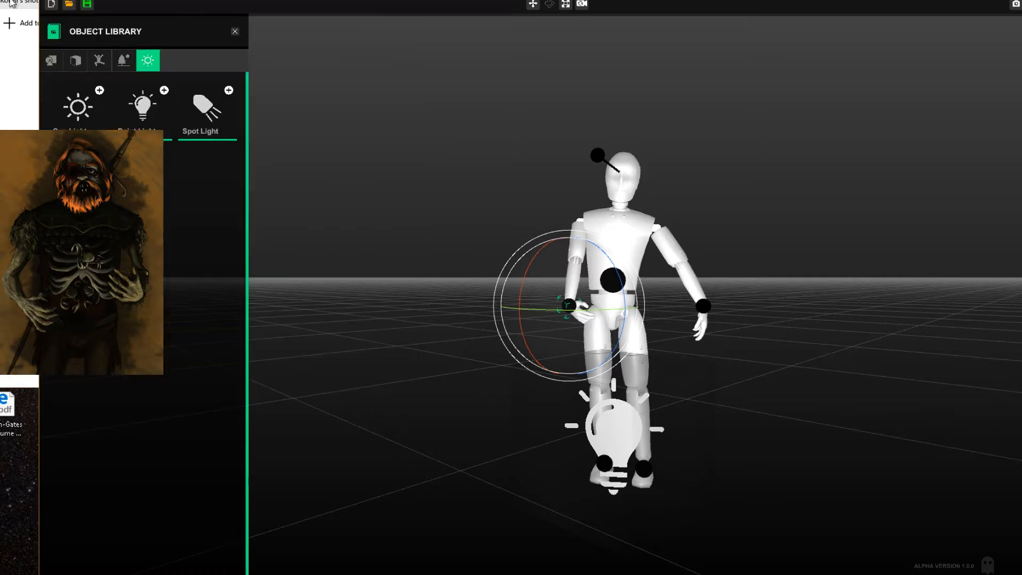
{"action": "key", "text": "alt+Tab"}
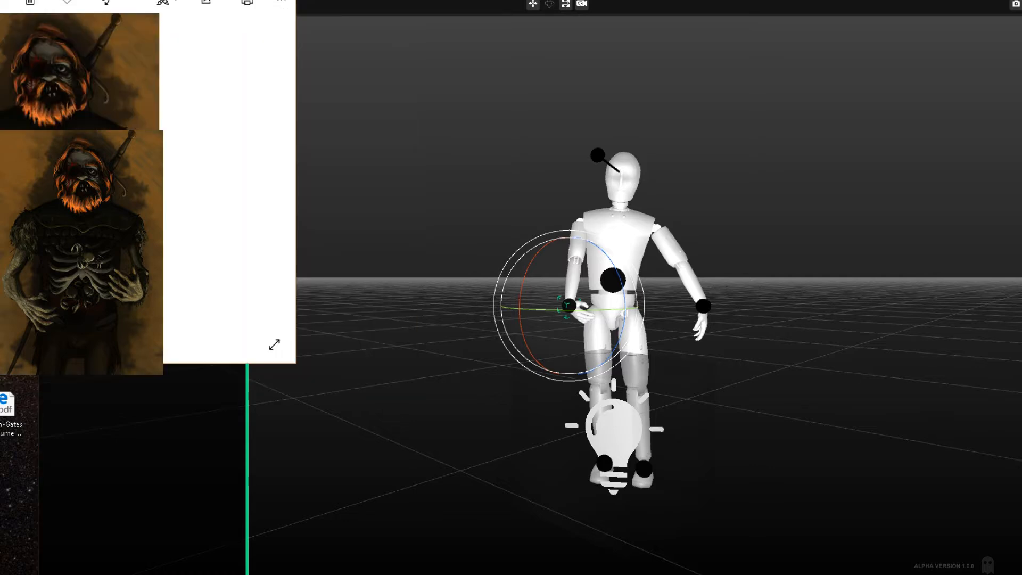
{"action": "left_click_drag", "start_coordinate": [296, 214], "coordinate": [177, 212]}
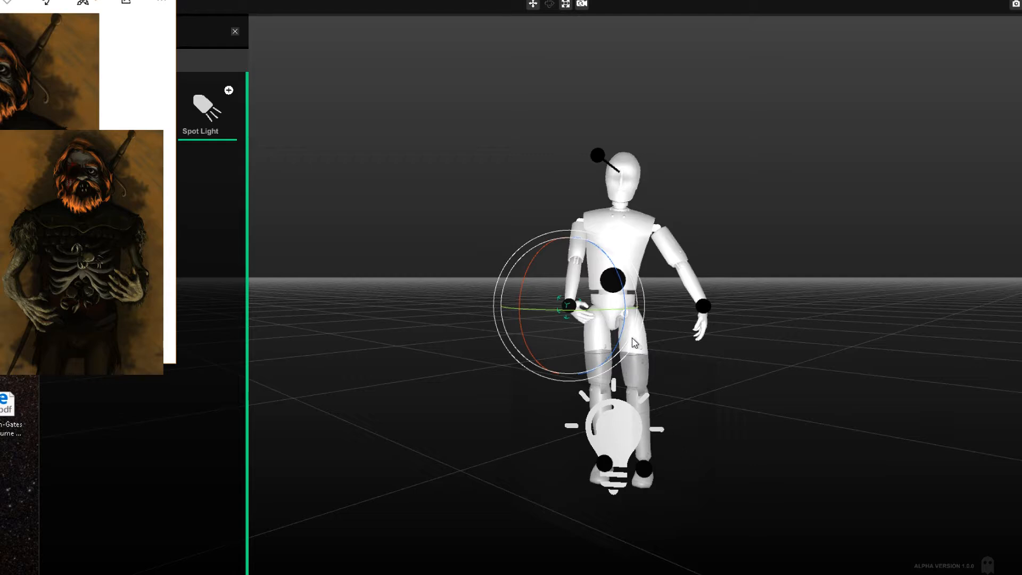
{"action": "left_click", "coordinate": [523, 287]}
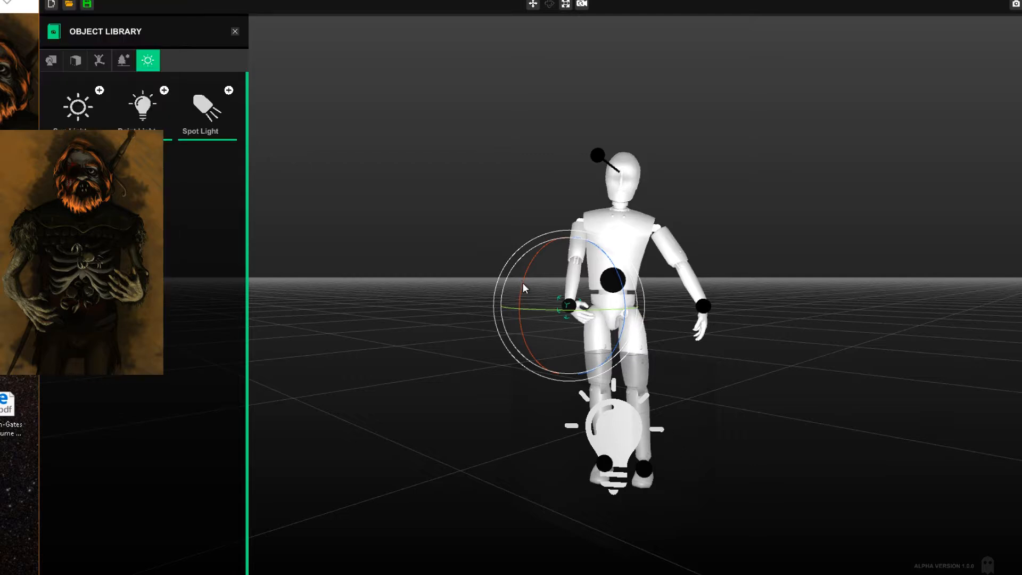
Adjust the dummy's right hand and raise its wrist control to waist height in front of the abdomen
{"action": "left_click_drag", "start_coordinate": [520, 296], "coordinate": [516, 311]}
{"action": "left_click", "coordinate": [534, 5]}
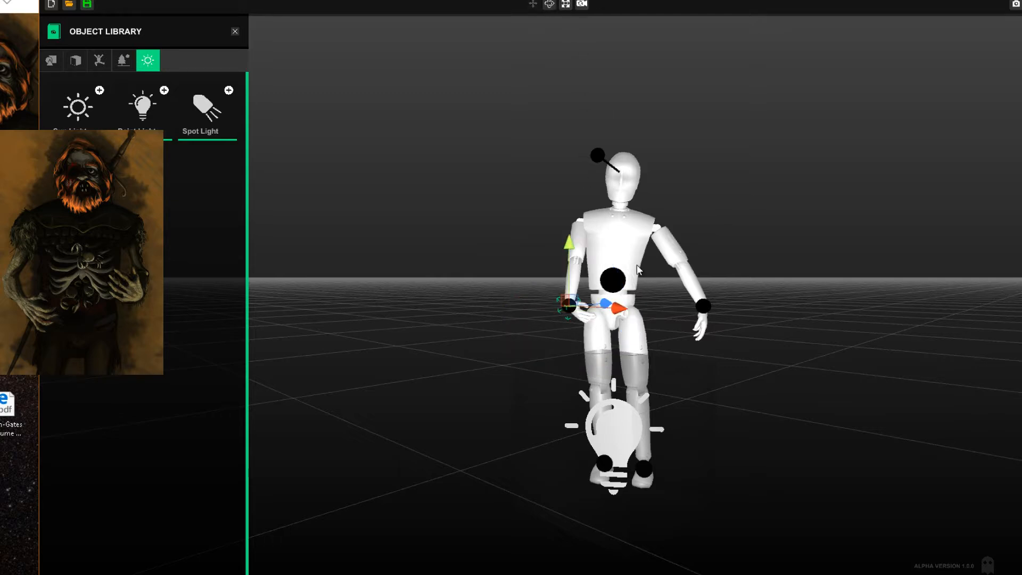
{"action": "mouse_move", "coordinate": [627, 318]}
{"action": "left_mouse_down"}
{"action": "mouse_move", "coordinate": [638, 319]}
{"action": "mouse_move", "coordinate": [630, 316]}
{"action": "left_mouse_up"}
{"action": "left_click_drag", "start_coordinate": [579, 248], "coordinate": [584, 223]}
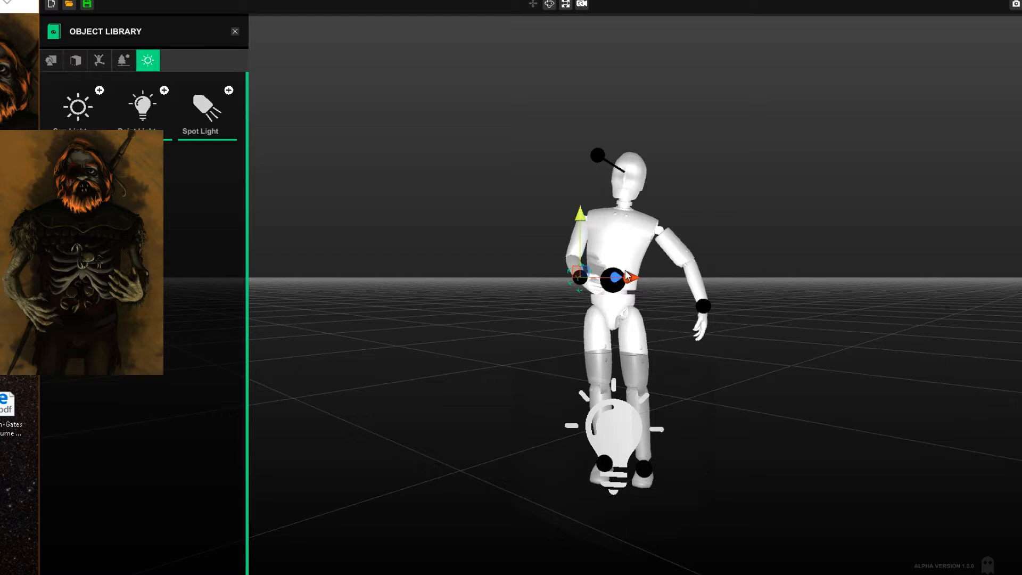
Shift the dummy's waist control slightly toward its left side to centre the hips under the torso
{"action": "left_click", "coordinate": [615, 288]}
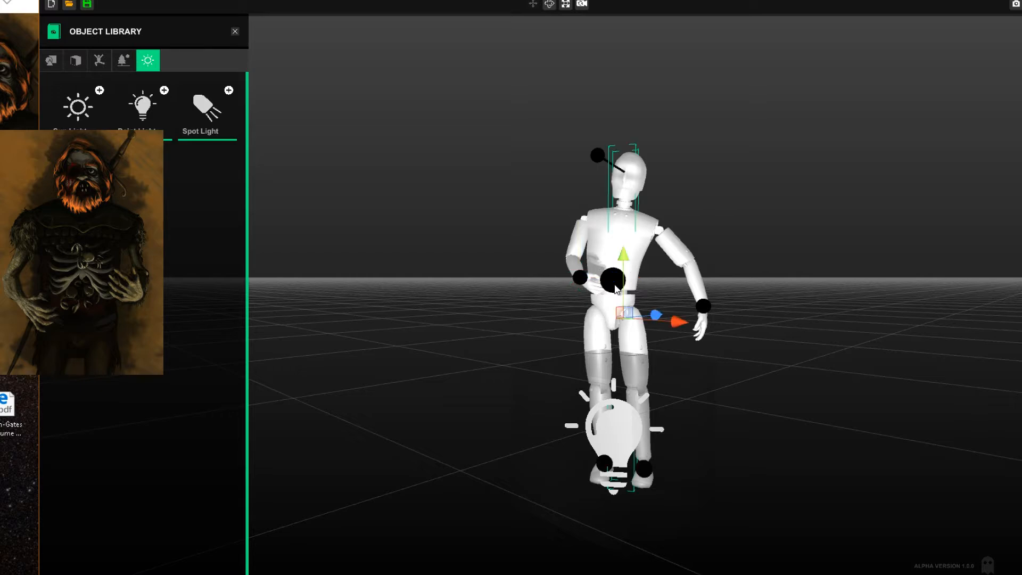
{"action": "left_click", "coordinate": [615, 287]}
{"action": "left_click_drag", "start_coordinate": [654, 303], "coordinate": [654, 296]}
{"action": "left_click", "coordinate": [613, 283]}
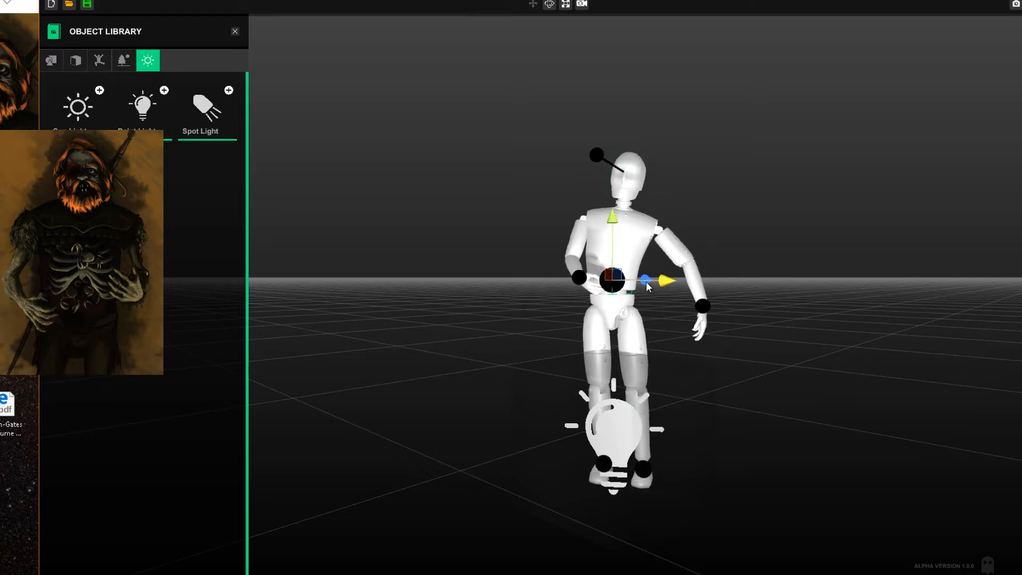
{"action": "left_click_drag", "start_coordinate": [650, 284], "coordinate": [664, 285]}
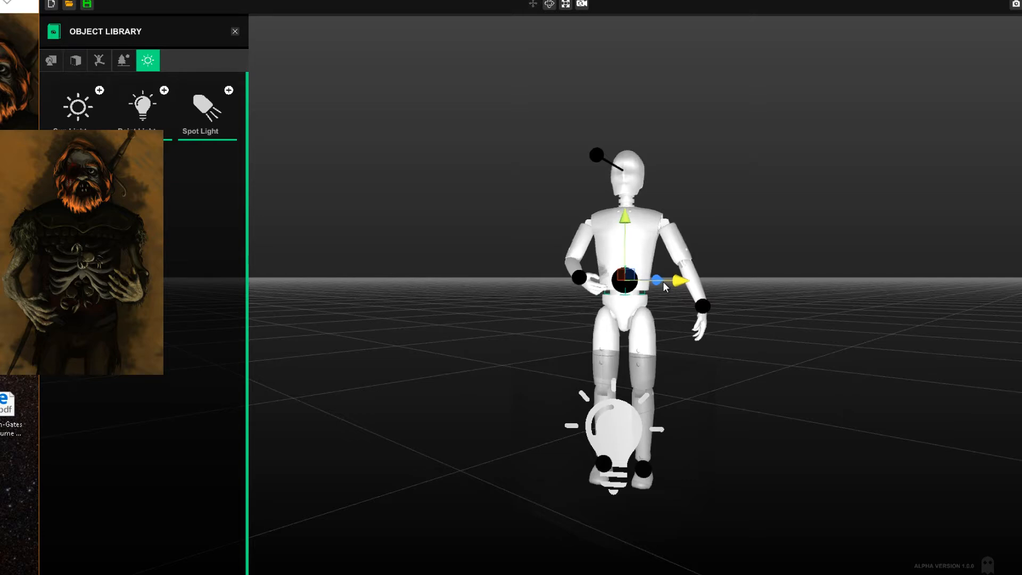
Move the dummy's left wrist control inward toward the body and raise it to waist height
{"action": "left_click", "coordinate": [704, 309]}
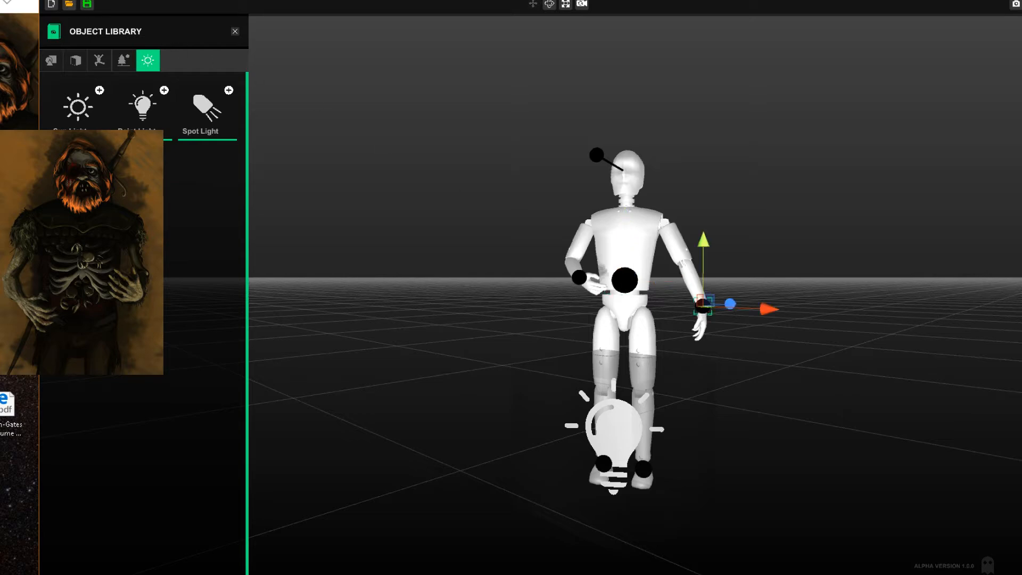
{"action": "left_click", "coordinate": [24, 1]}
{"action": "left_click_drag", "start_coordinate": [87, 0], "coordinate": [3, 0]}
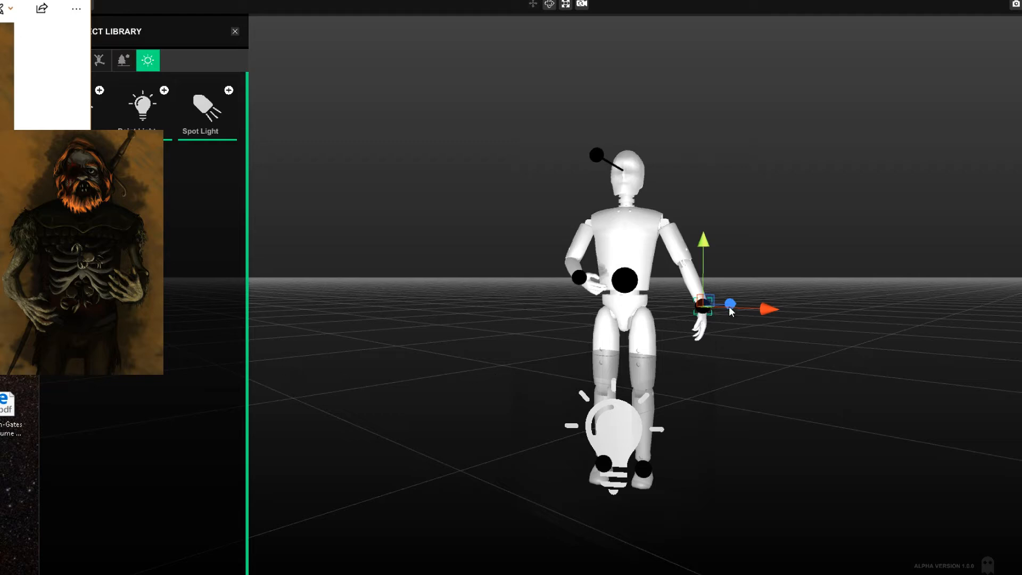
{"action": "left_click_drag", "start_coordinate": [731, 304], "coordinate": [707, 306]}
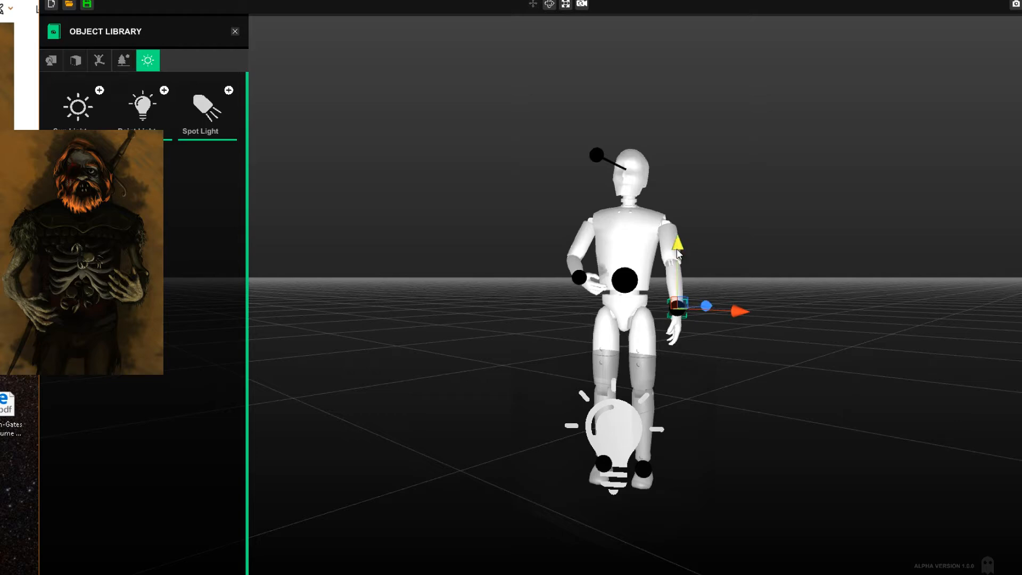
{"action": "left_click_drag", "start_coordinate": [678, 254], "coordinate": [661, 217]}
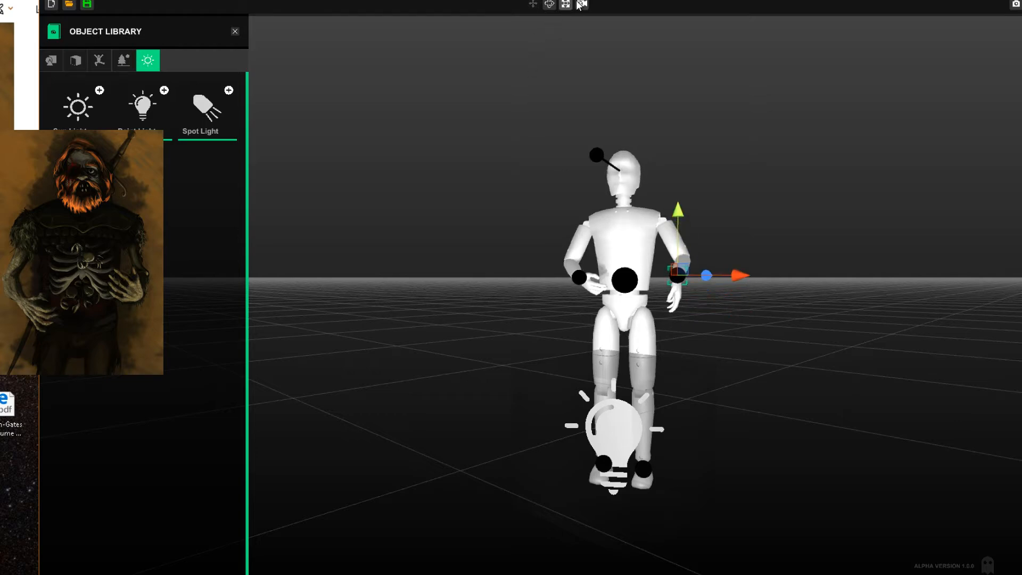
Rotate the dummy's left hand so its fingers point up across the body, and move the wrist inward in front of the abdomen
{"action": "left_click", "coordinate": [550, 4]}
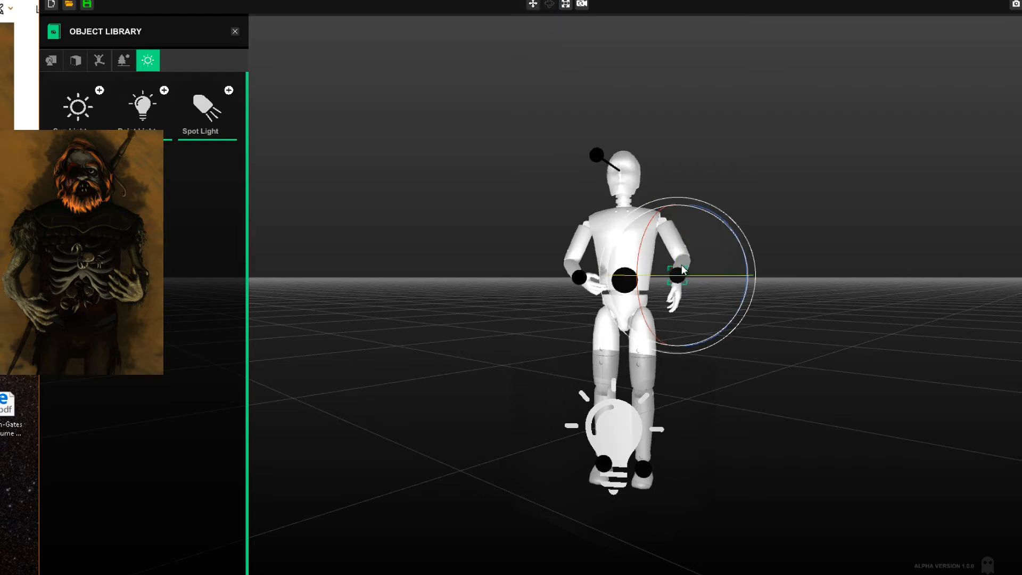
{"action": "left_click_drag", "start_coordinate": [645, 260], "coordinate": [642, 197]}
{"action": "left_click_drag", "start_coordinate": [641, 188], "coordinate": [662, 126]}
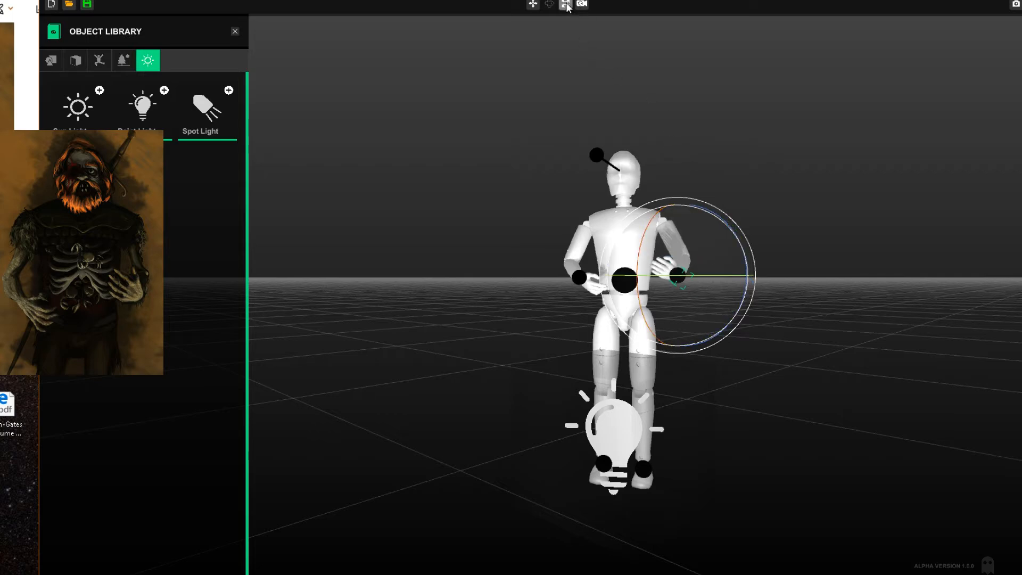
{"action": "left_click", "coordinate": [533, 4]}
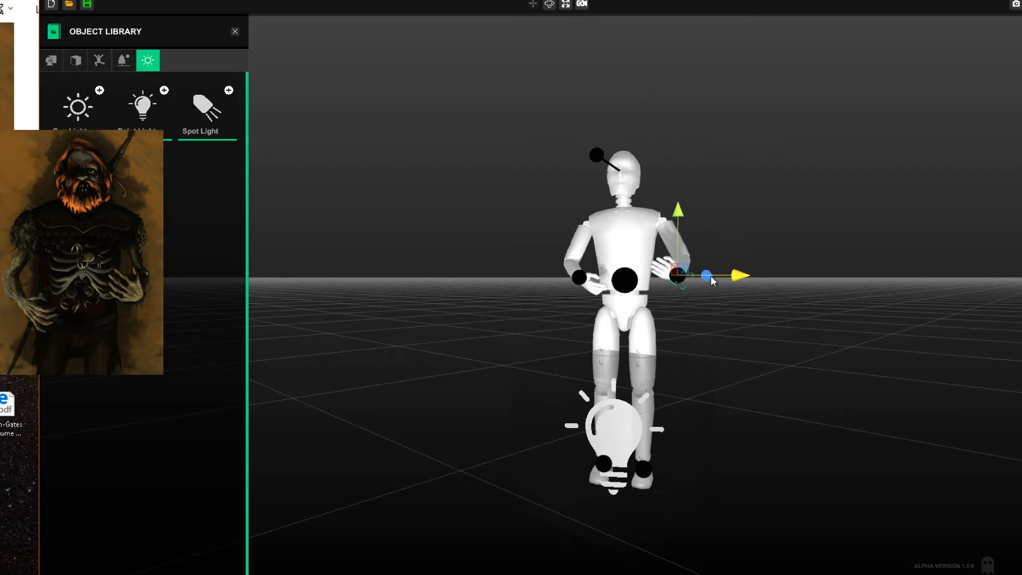
{"action": "left_click_drag", "start_coordinate": [707, 274], "coordinate": [691, 282]}
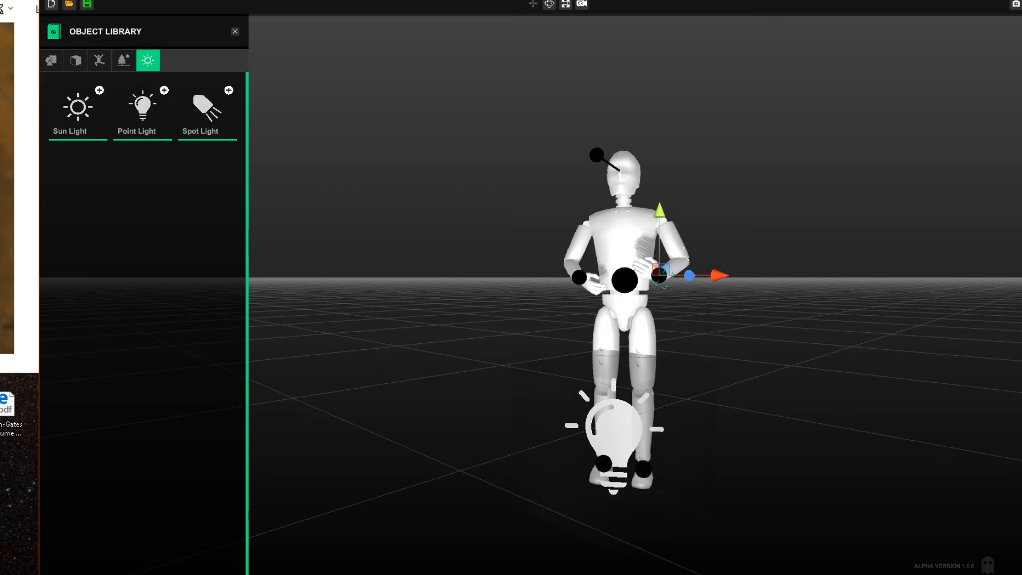
{"action": "left_click_drag", "start_coordinate": [0, 2], "coordinate": [280, 1]}
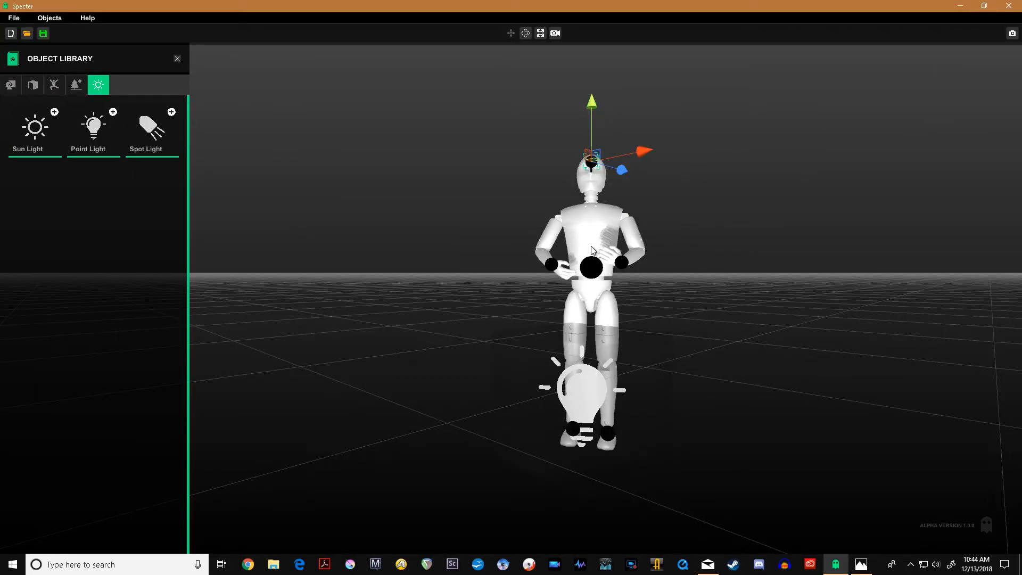
Frame the dummy closer from head to ankles and start a scene capture of the view
{"action": "right_click_drag", "start_coordinate": [592, 247], "coordinate": [591, 252]}
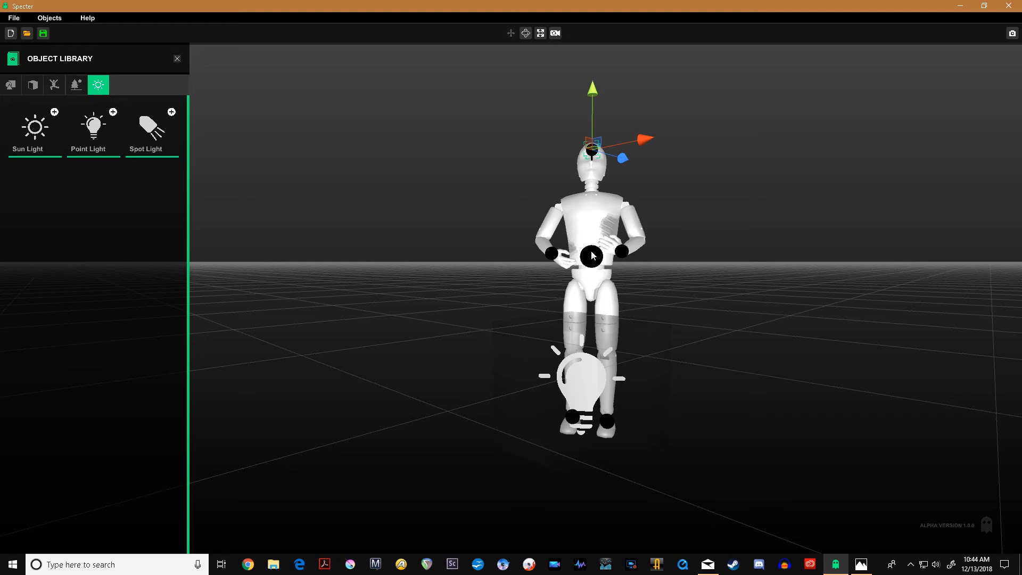
{"action": "scroll", "coordinate": [588, 261], "scroll_direction": "up", "scroll_amount": 5}
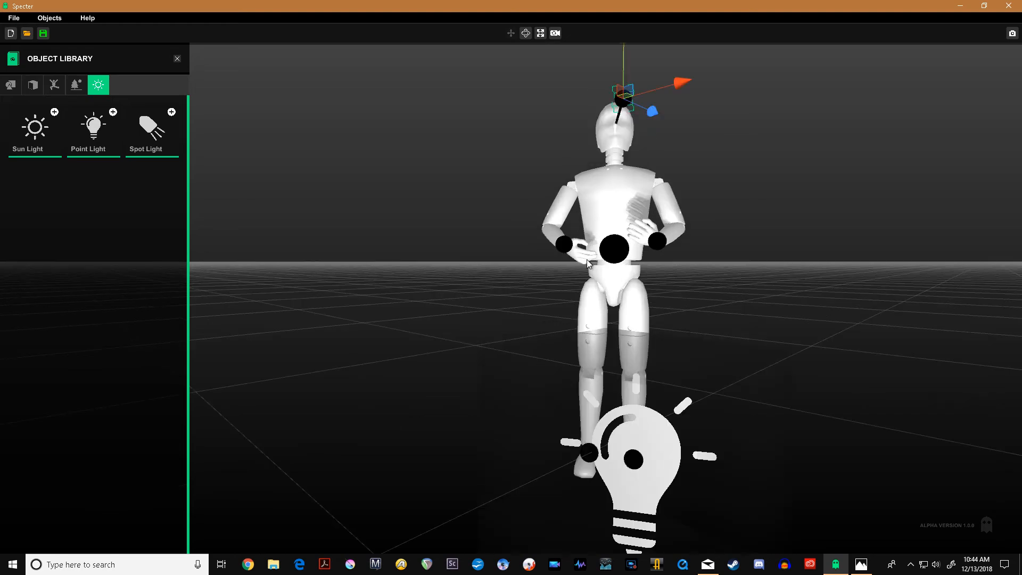
{"action": "scroll", "coordinate": [588, 261], "scroll_direction": "down", "scroll_amount": 3}
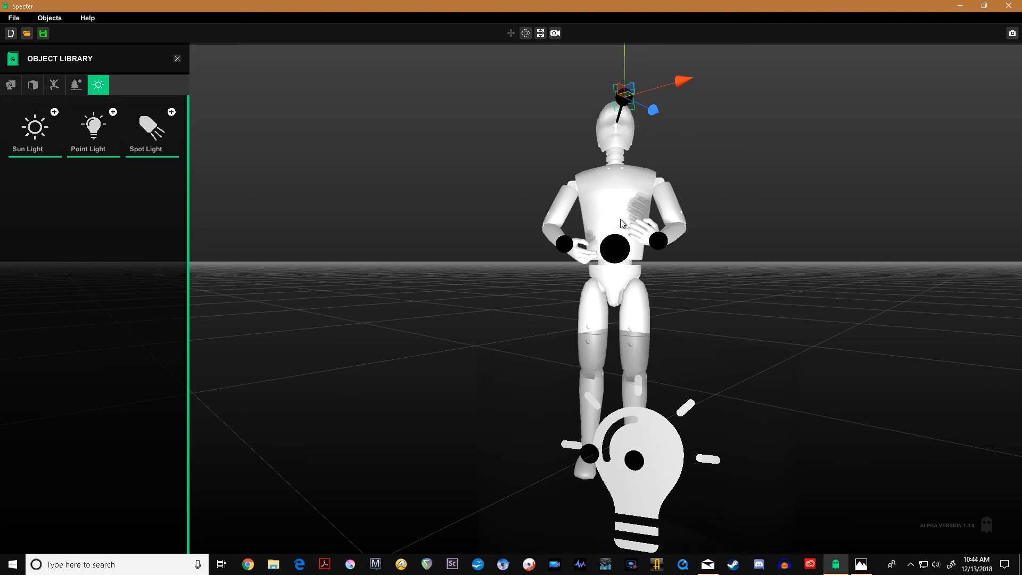
{"action": "mouse_move", "coordinate": [615, 219]}
{"action": "right_mouse_down"}
{"action": "mouse_move", "coordinate": [601, 219]}
{"action": "mouse_move", "coordinate": [625, 235]}
{"action": "mouse_move", "coordinate": [627, 226]}
{"action": "right_mouse_up"}
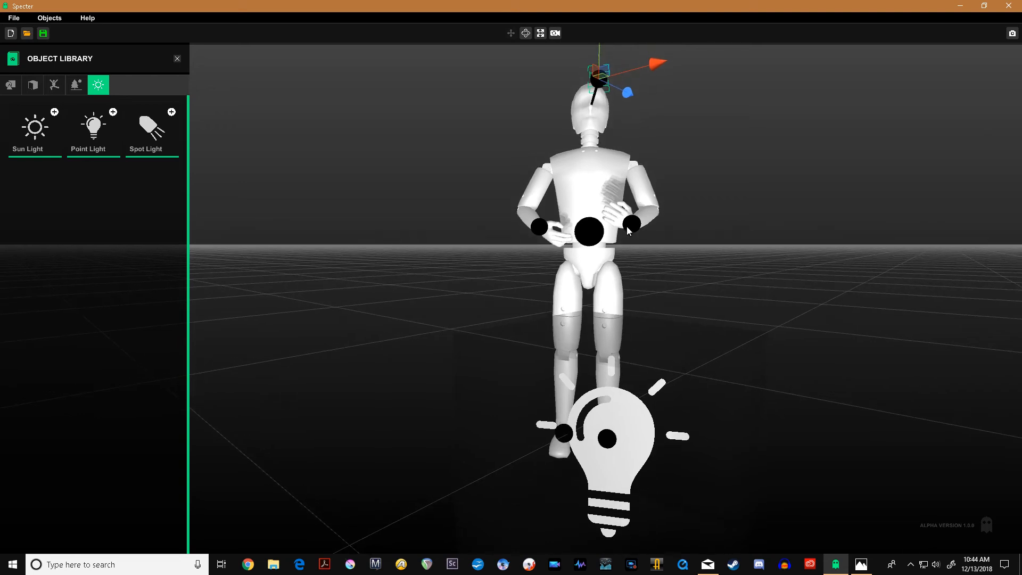
{"action": "scroll", "coordinate": [624, 232], "scroll_direction": "up", "scroll_amount": 3}
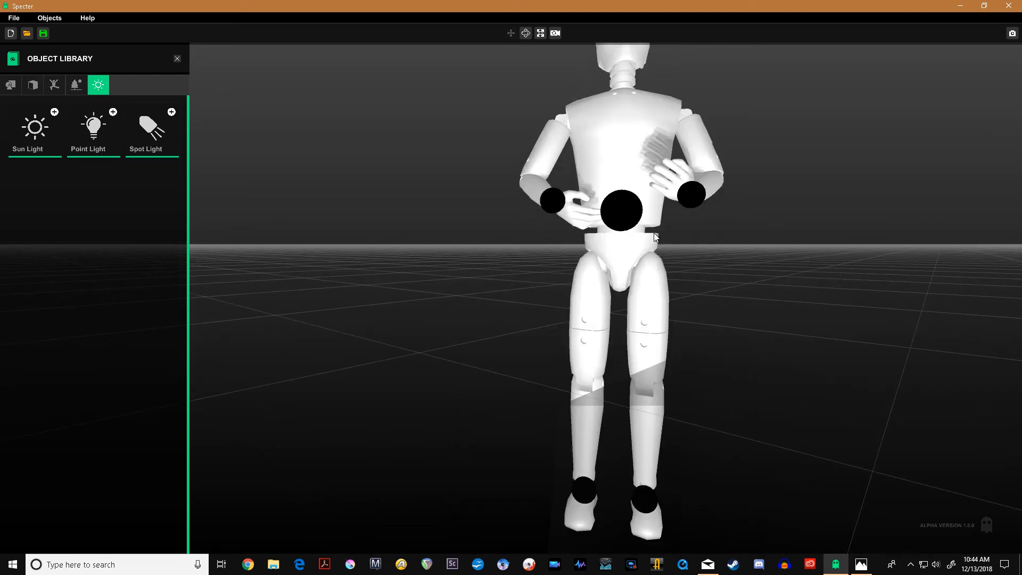
{"action": "mouse_move", "coordinate": [681, 254]}
{"action": "right_mouse_down"}
{"action": "mouse_move", "coordinate": [682, 263]}
{"action": "mouse_move", "coordinate": [665, 246]}
{"action": "mouse_move", "coordinate": [688, 248]}
{"action": "right_mouse_up"}
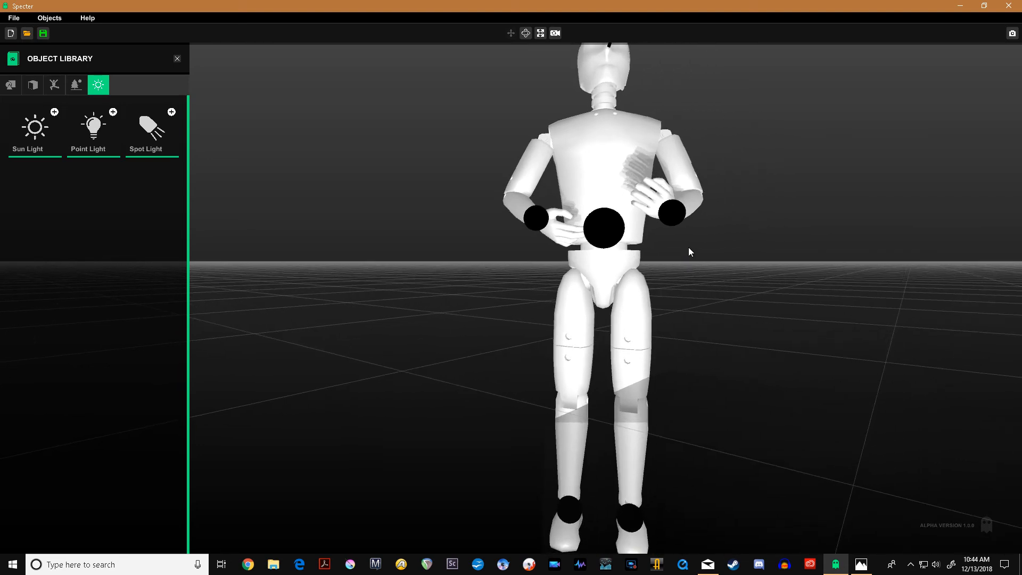
{"action": "middle_click_drag", "start_coordinate": [688, 246], "coordinate": [688, 248]}
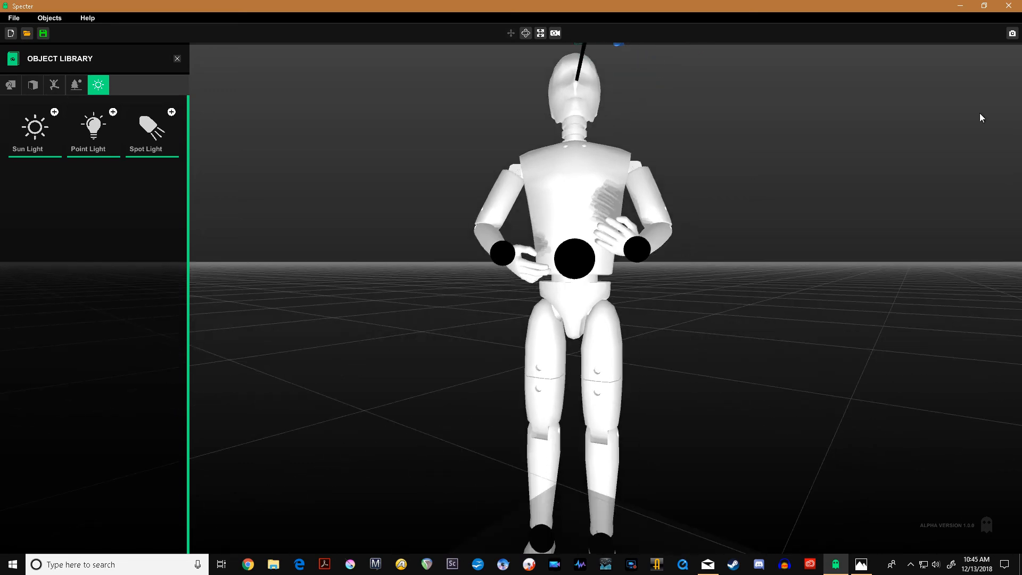
{"action": "left_click", "coordinate": [1013, 33]}
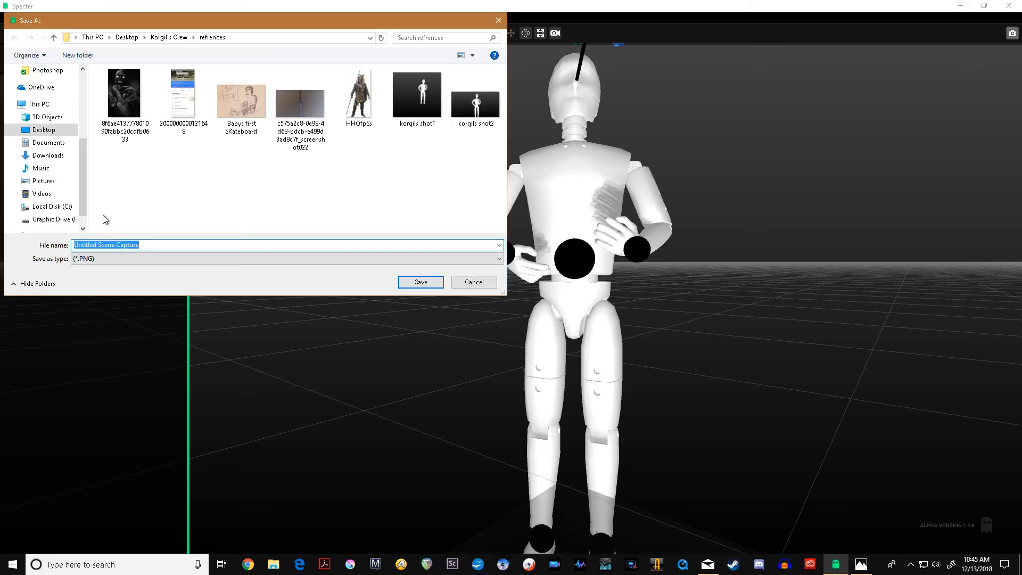